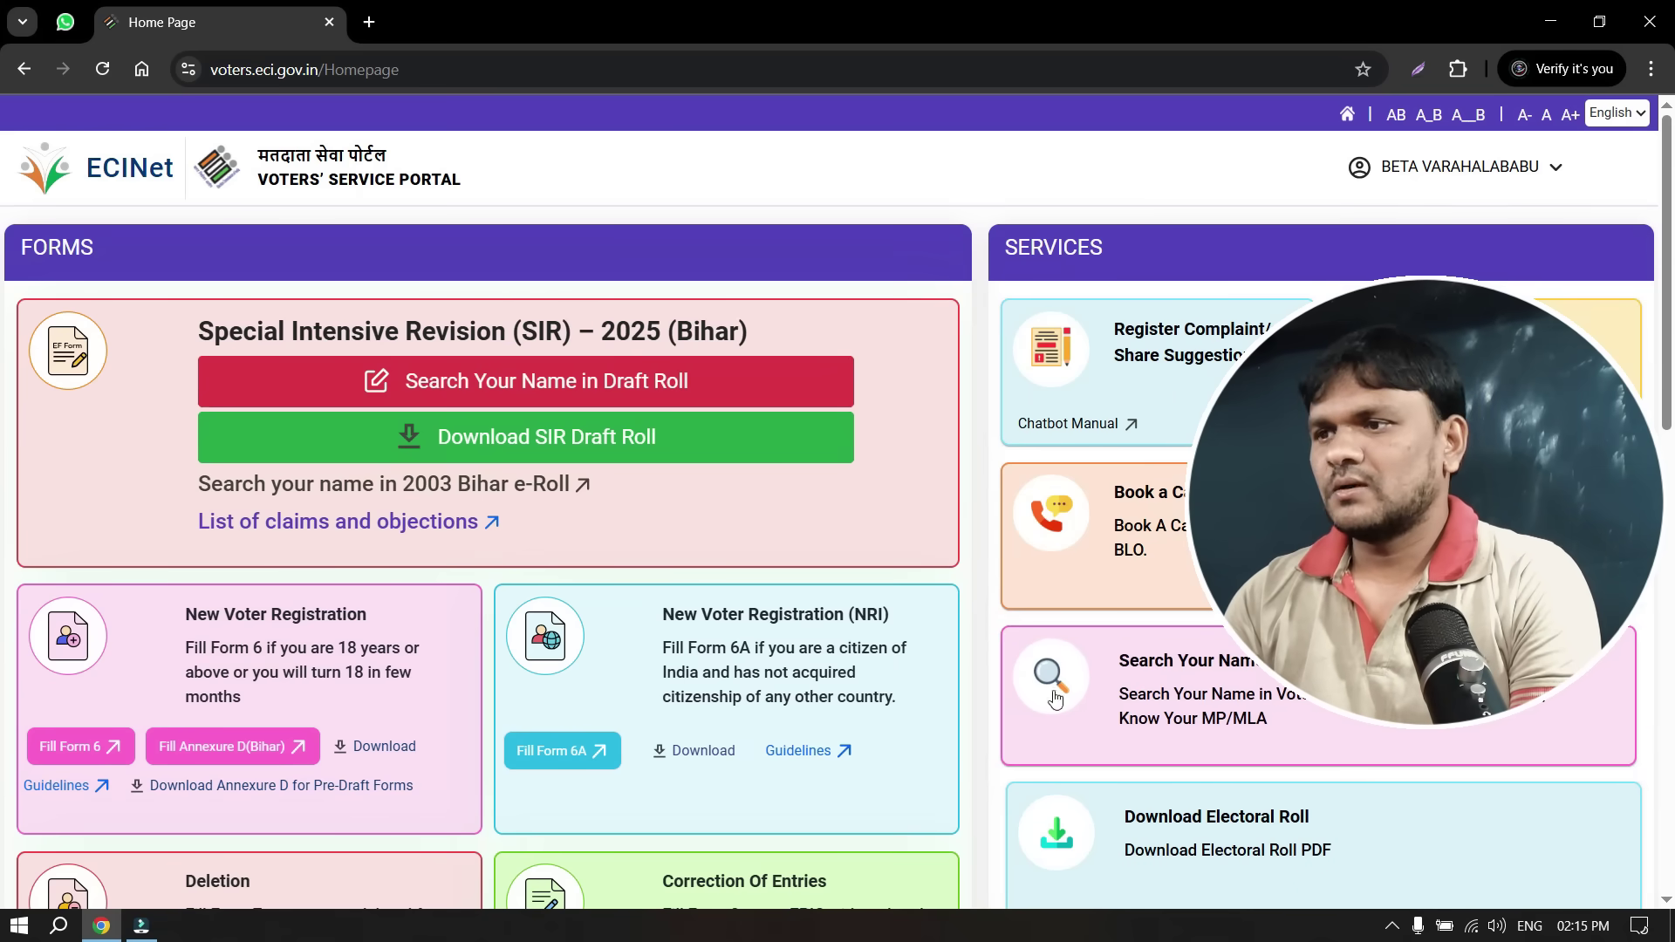
{"action": "scroll", "coordinate": [591, 702], "scroll_direction": "down", "scroll_amount": 1}
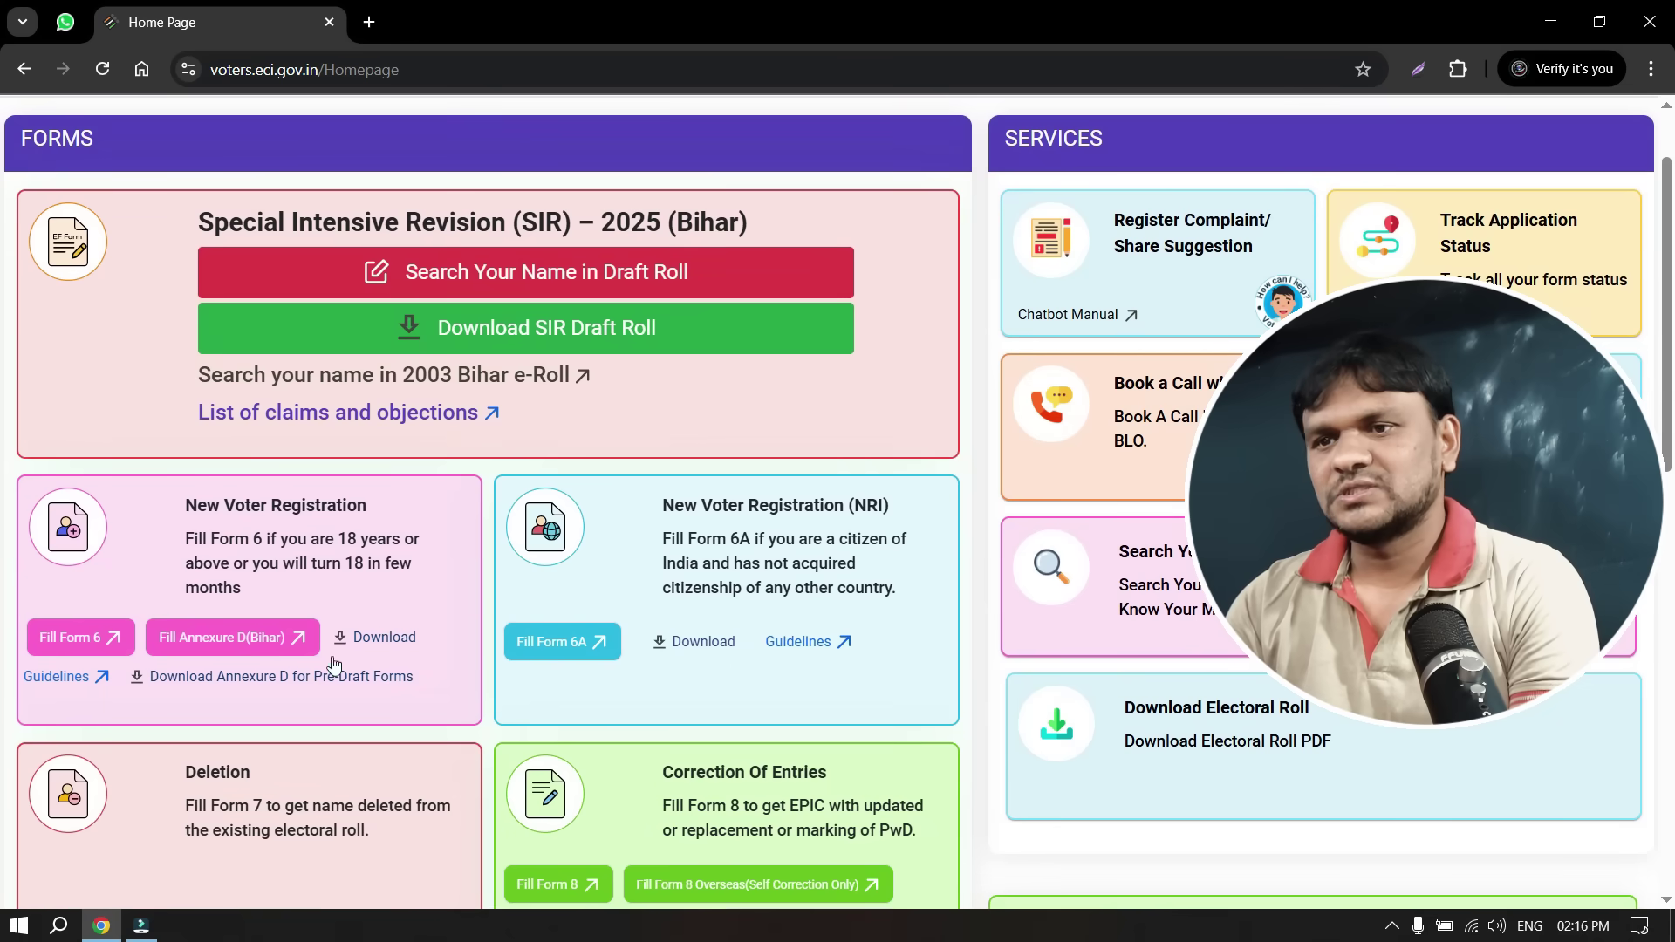
{"action": "scroll", "coordinate": [298, 594], "scroll_direction": "down", "scroll_amount": 1}
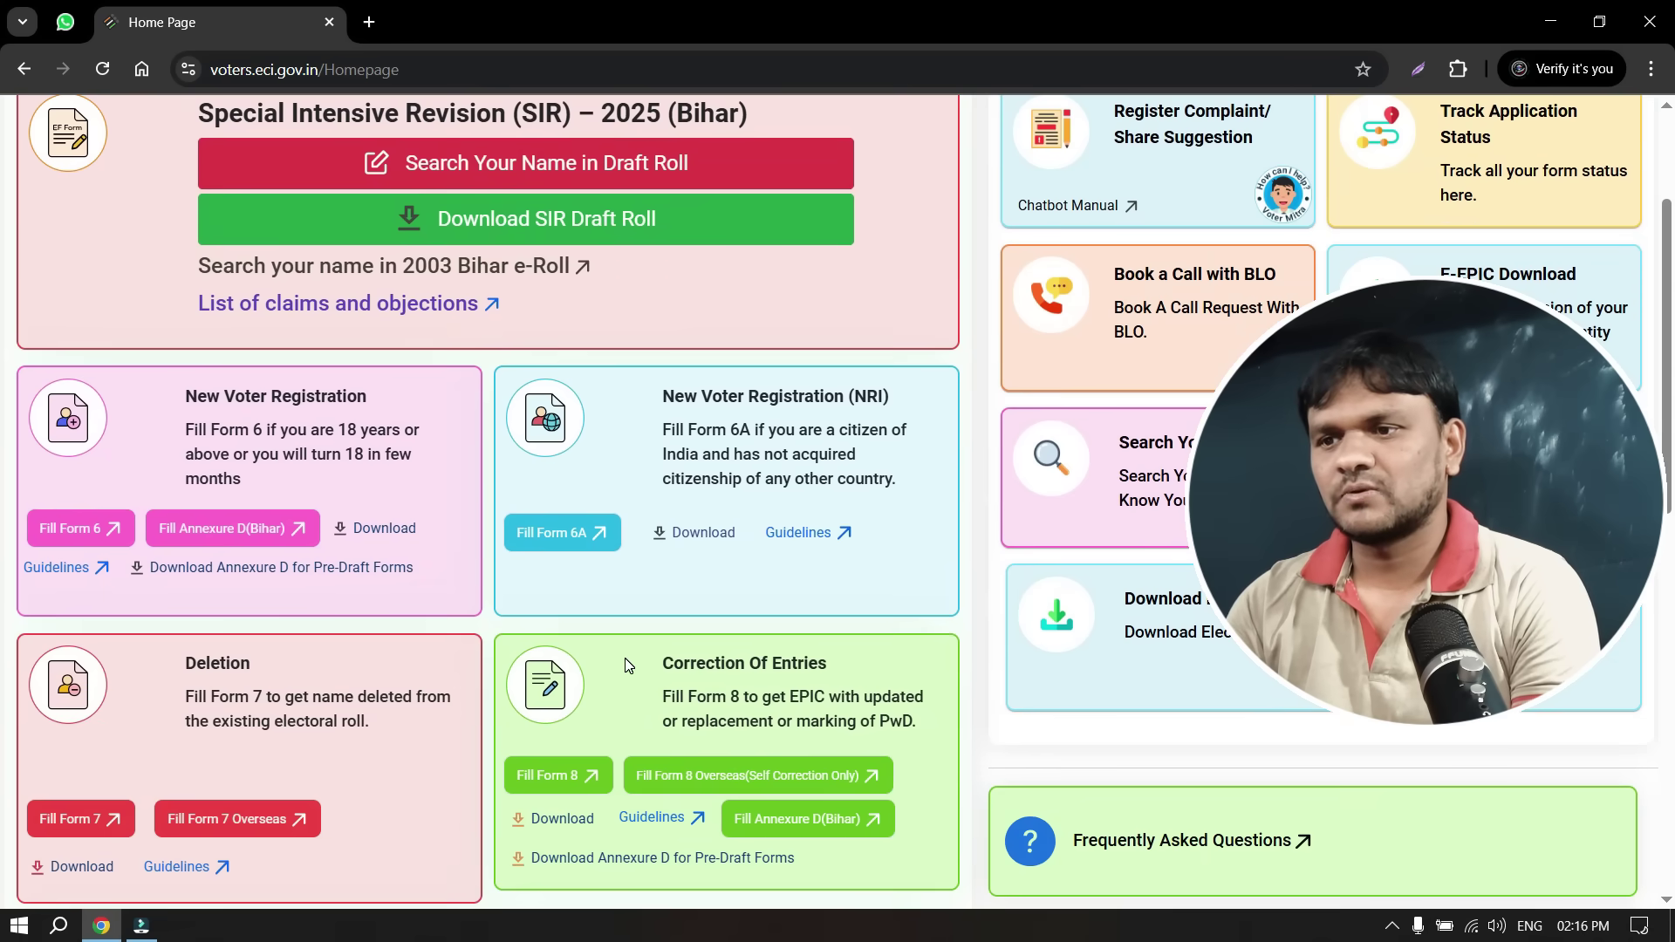
{"action": "scroll", "coordinate": [630, 667], "scroll_direction": "down", "scroll_amount": 1}
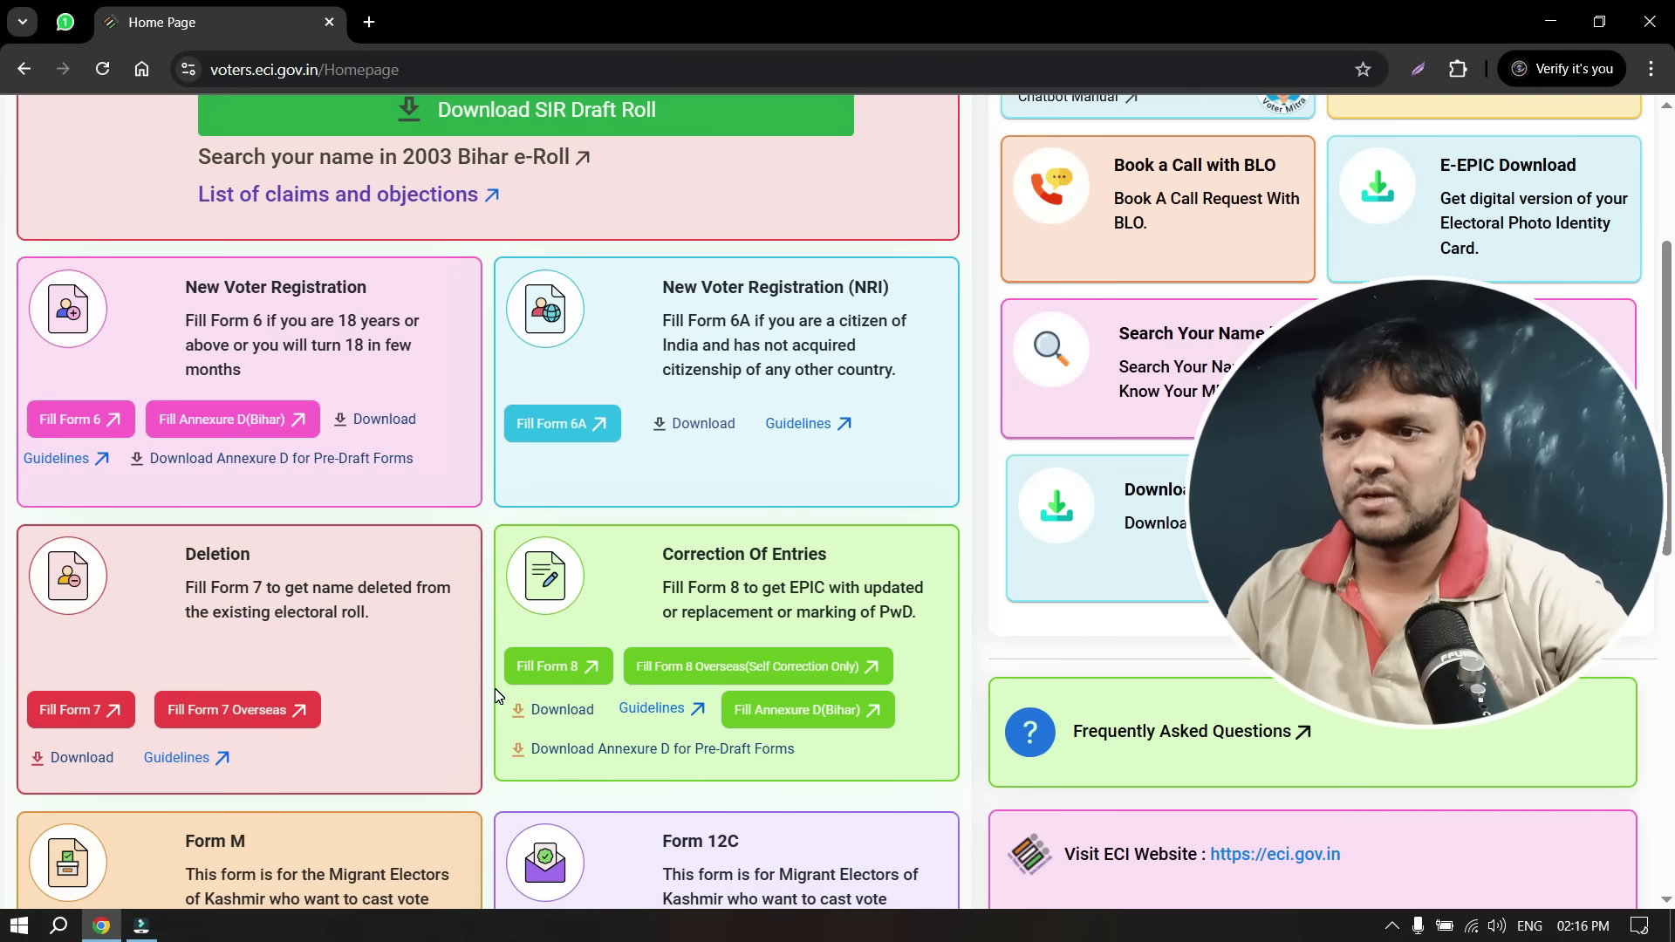
{"action": "scroll", "coordinate": [290, 792], "scroll_direction": "down", "scroll_amount": 3}
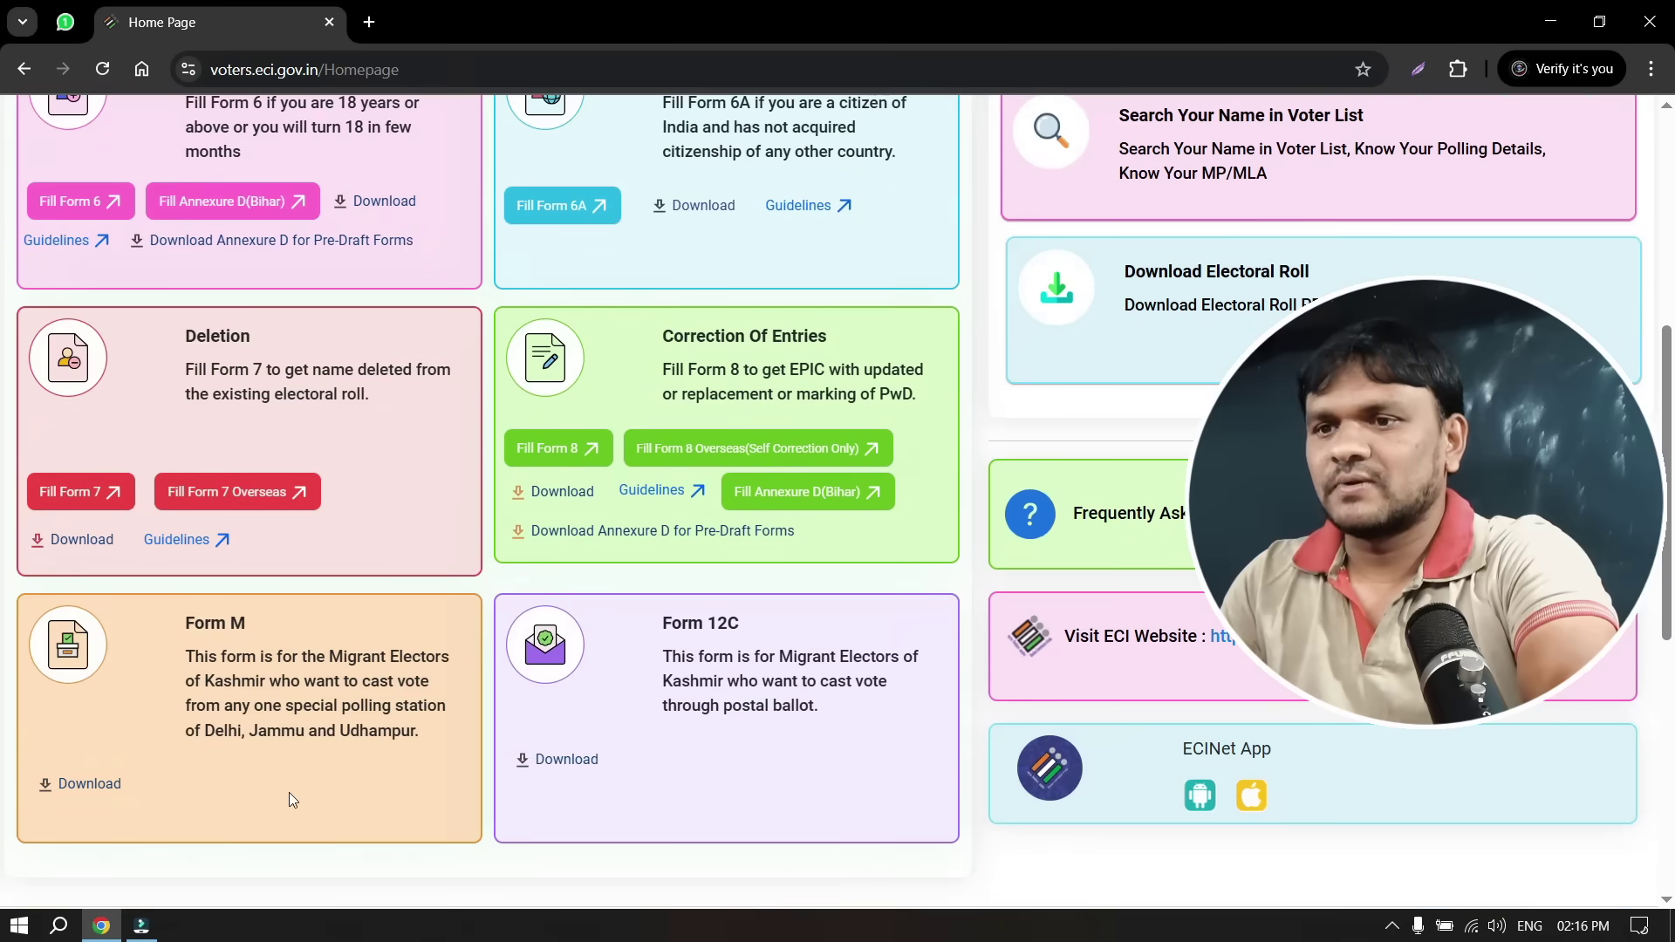
{"action": "scroll", "coordinate": [290, 793], "scroll_direction": "up", "scroll_amount": 6}
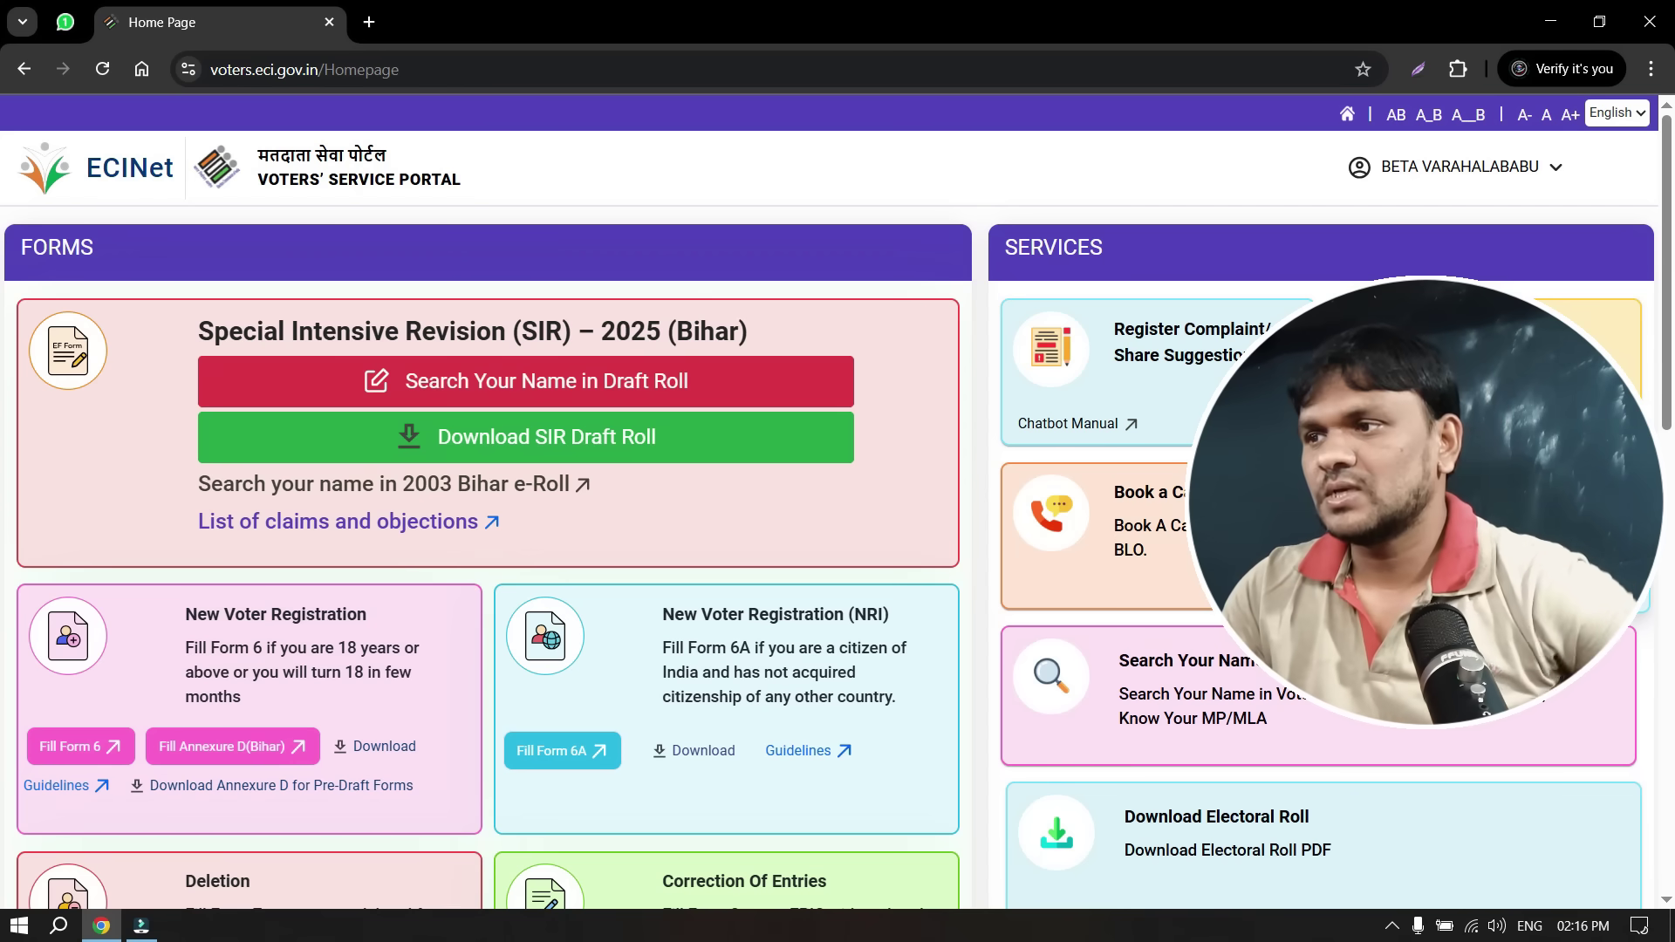
{"action": "scroll", "coordinate": [752, 617], "scroll_direction": "down", "scroll_amount": 3}
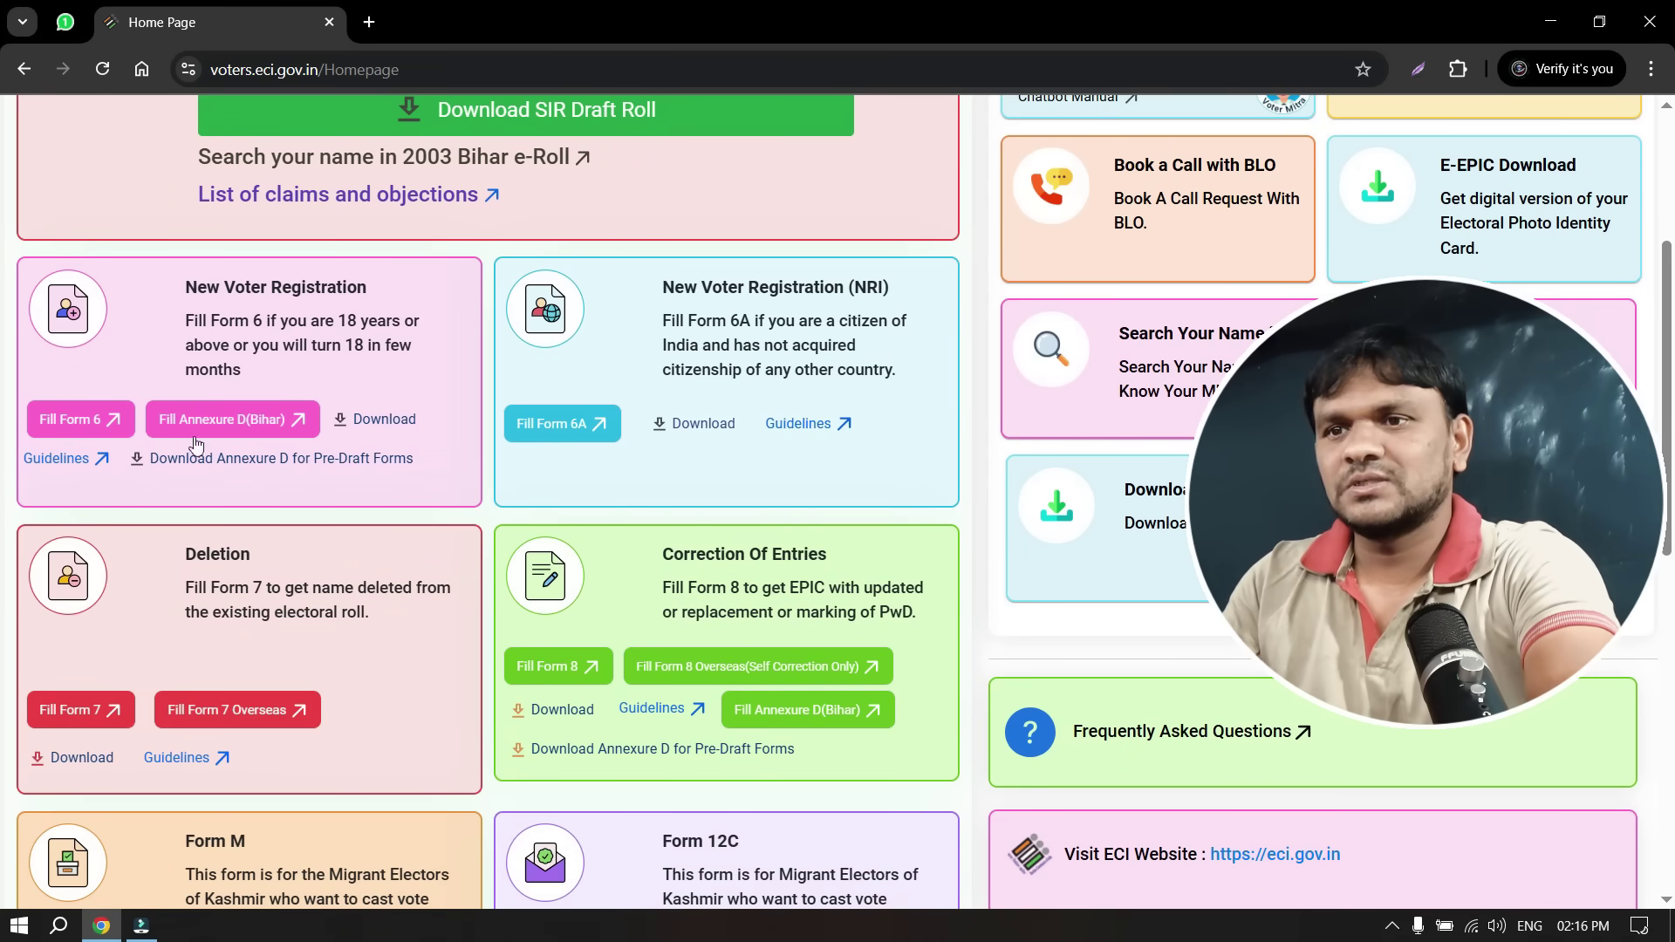
Open a blank Form 6 and scroll down to section B, Personal Details
{"action": "left_click", "coordinate": [59, 427]}
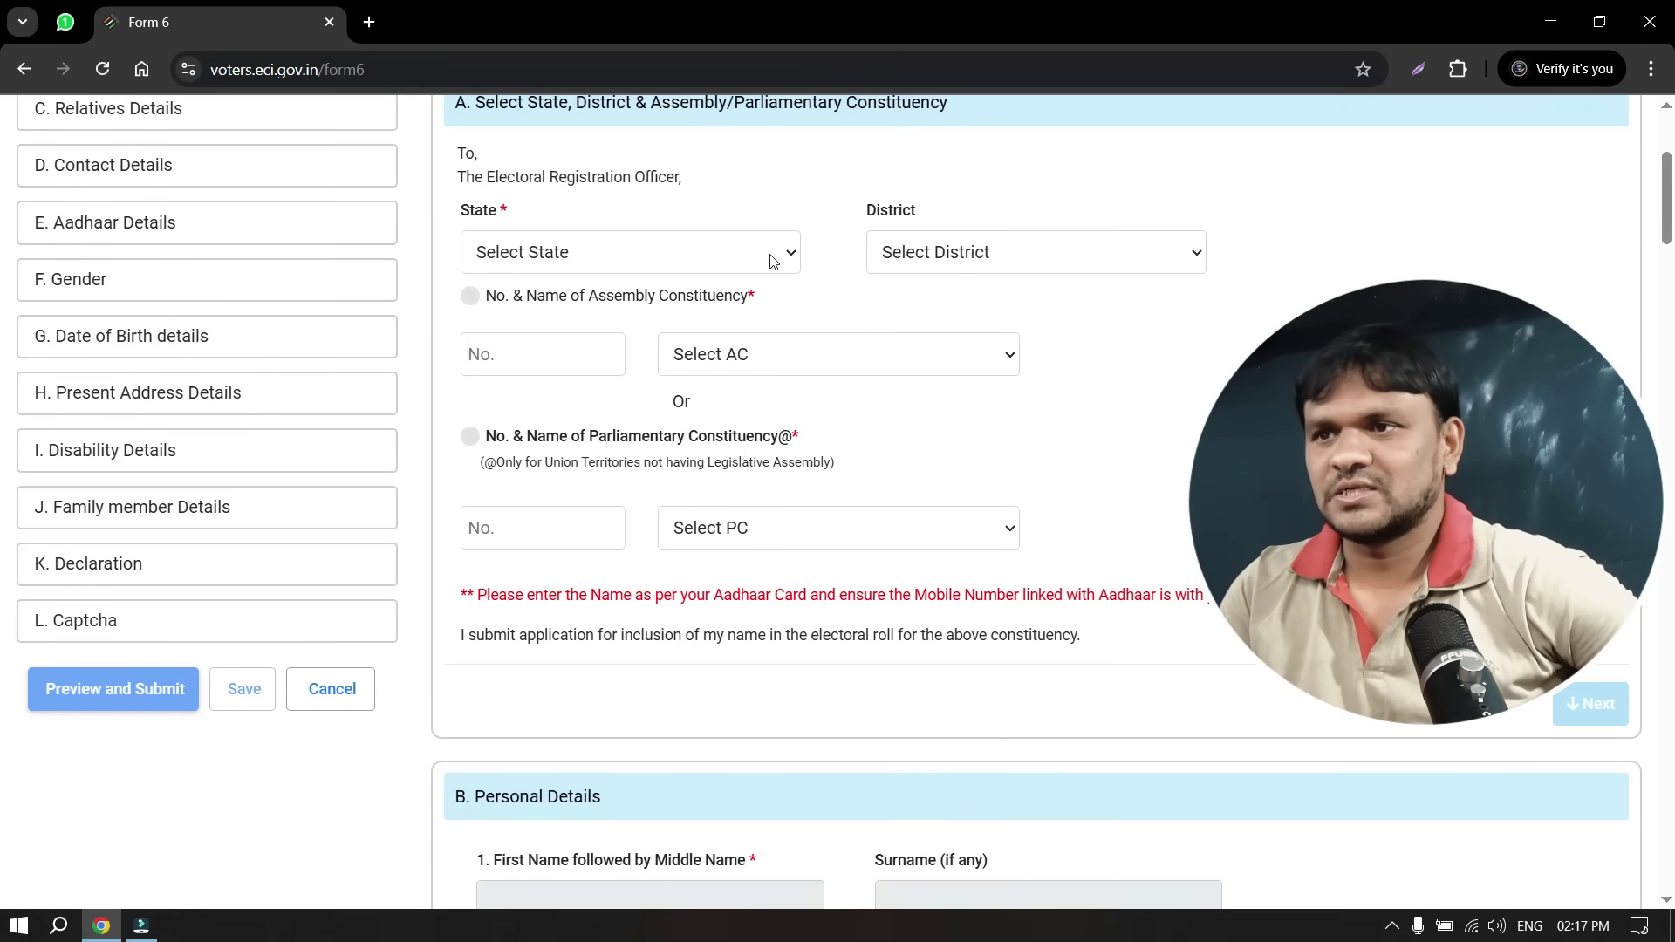
{"action": "scroll", "coordinate": [833, 680], "scroll_direction": "down", "scroll_amount": 1}
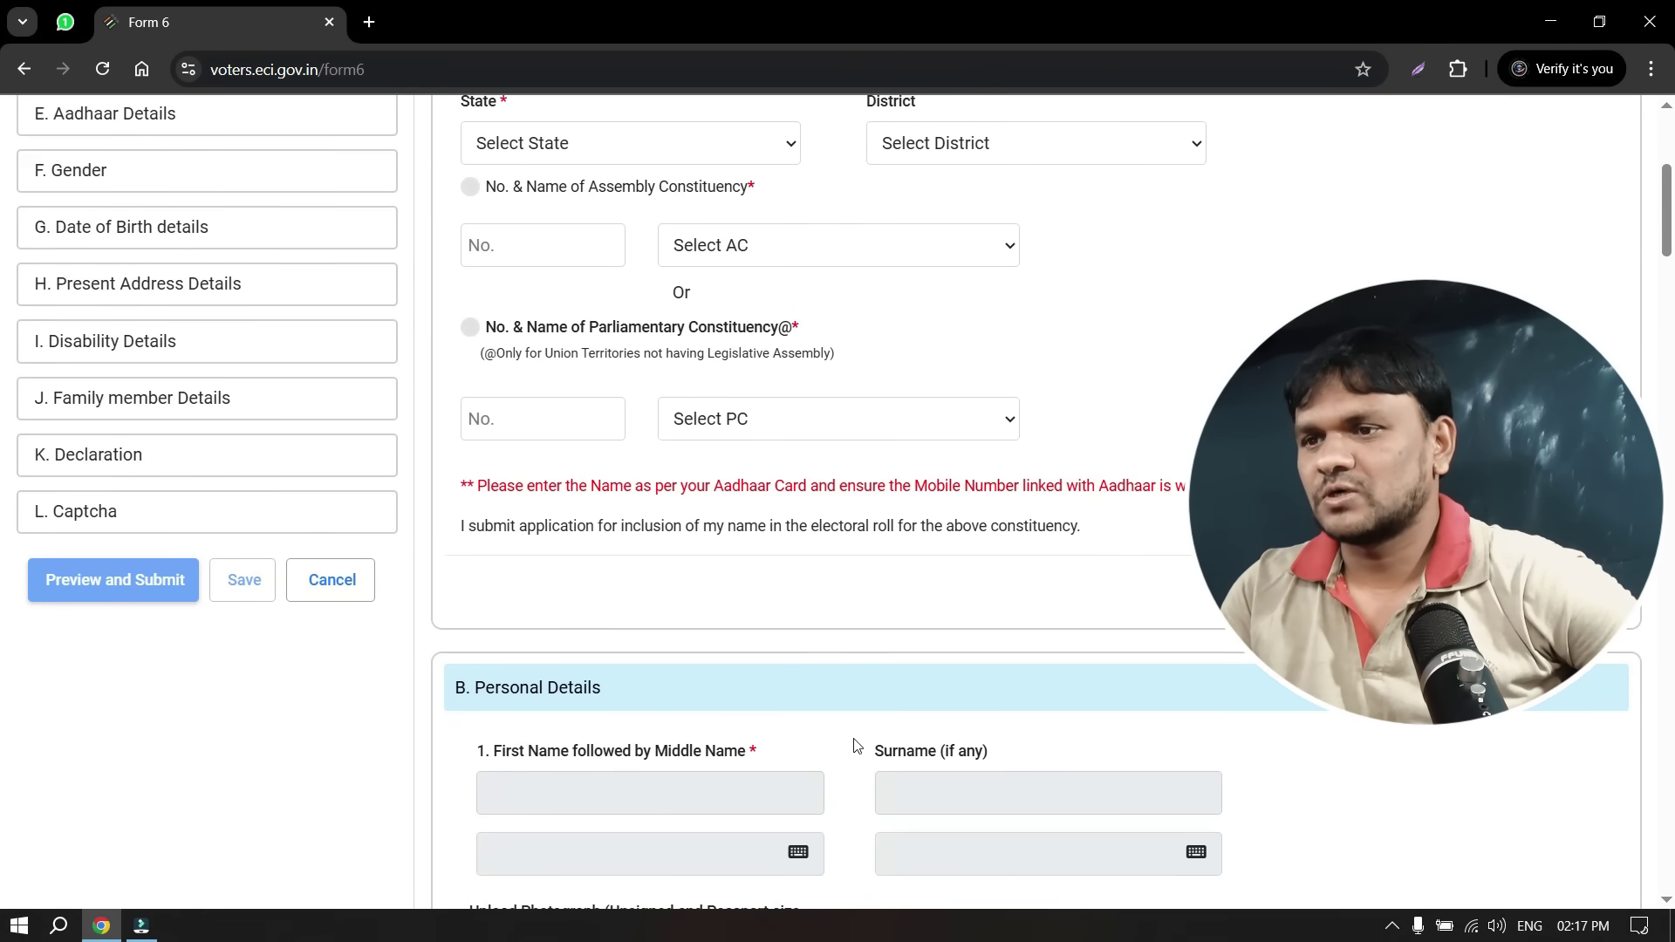
{"action": "scroll", "coordinate": [857, 747], "scroll_direction": "down", "scroll_amount": 2}
{"action": "scroll", "coordinate": [797, 598], "scroll_direction": "down", "scroll_amount": 1}
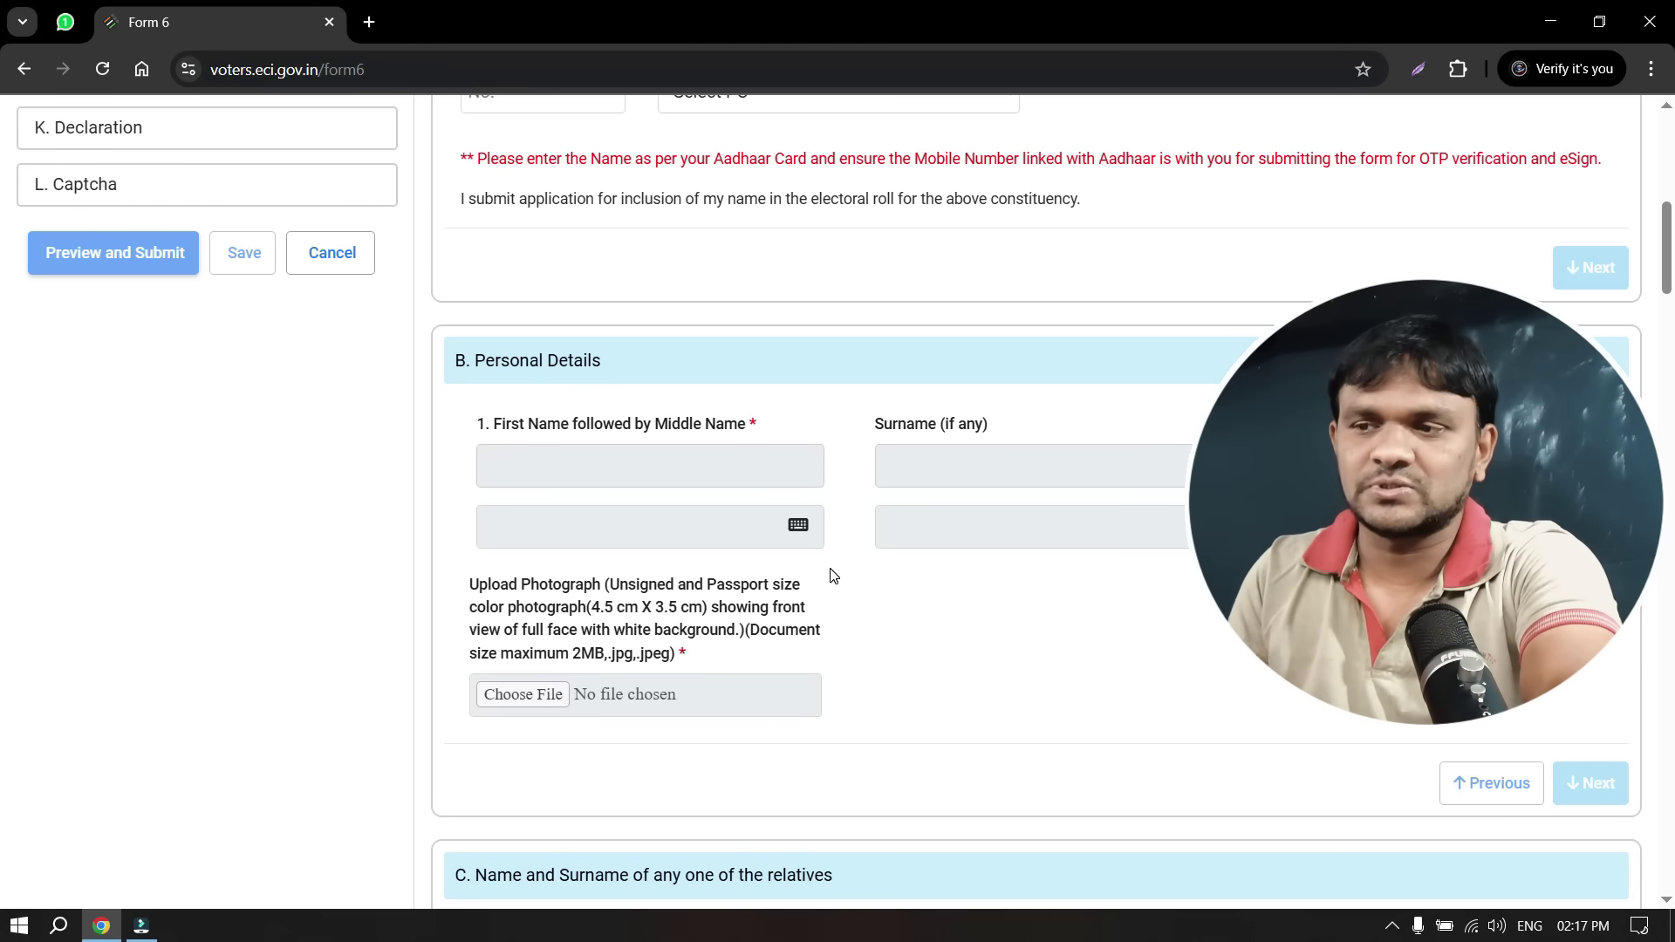
{"action": "scroll", "coordinate": [689, 727], "scroll_direction": "down", "scroll_amount": 1}
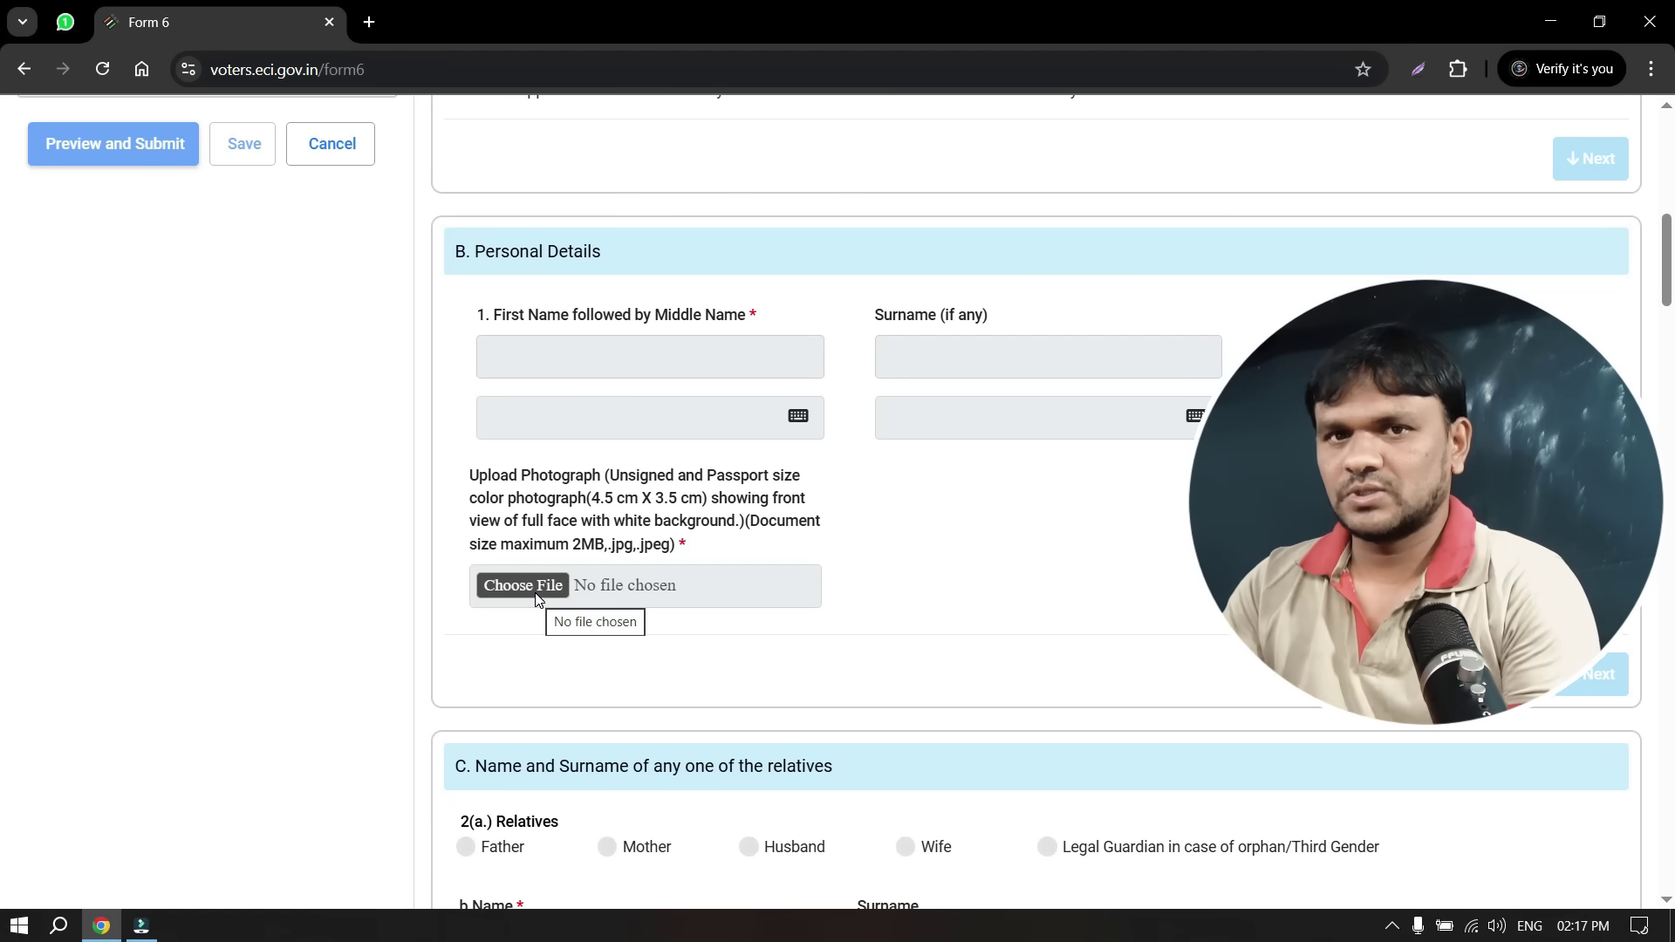
{"action": "scroll", "coordinate": [667, 685], "scroll_direction": "down", "scroll_amount": 3}
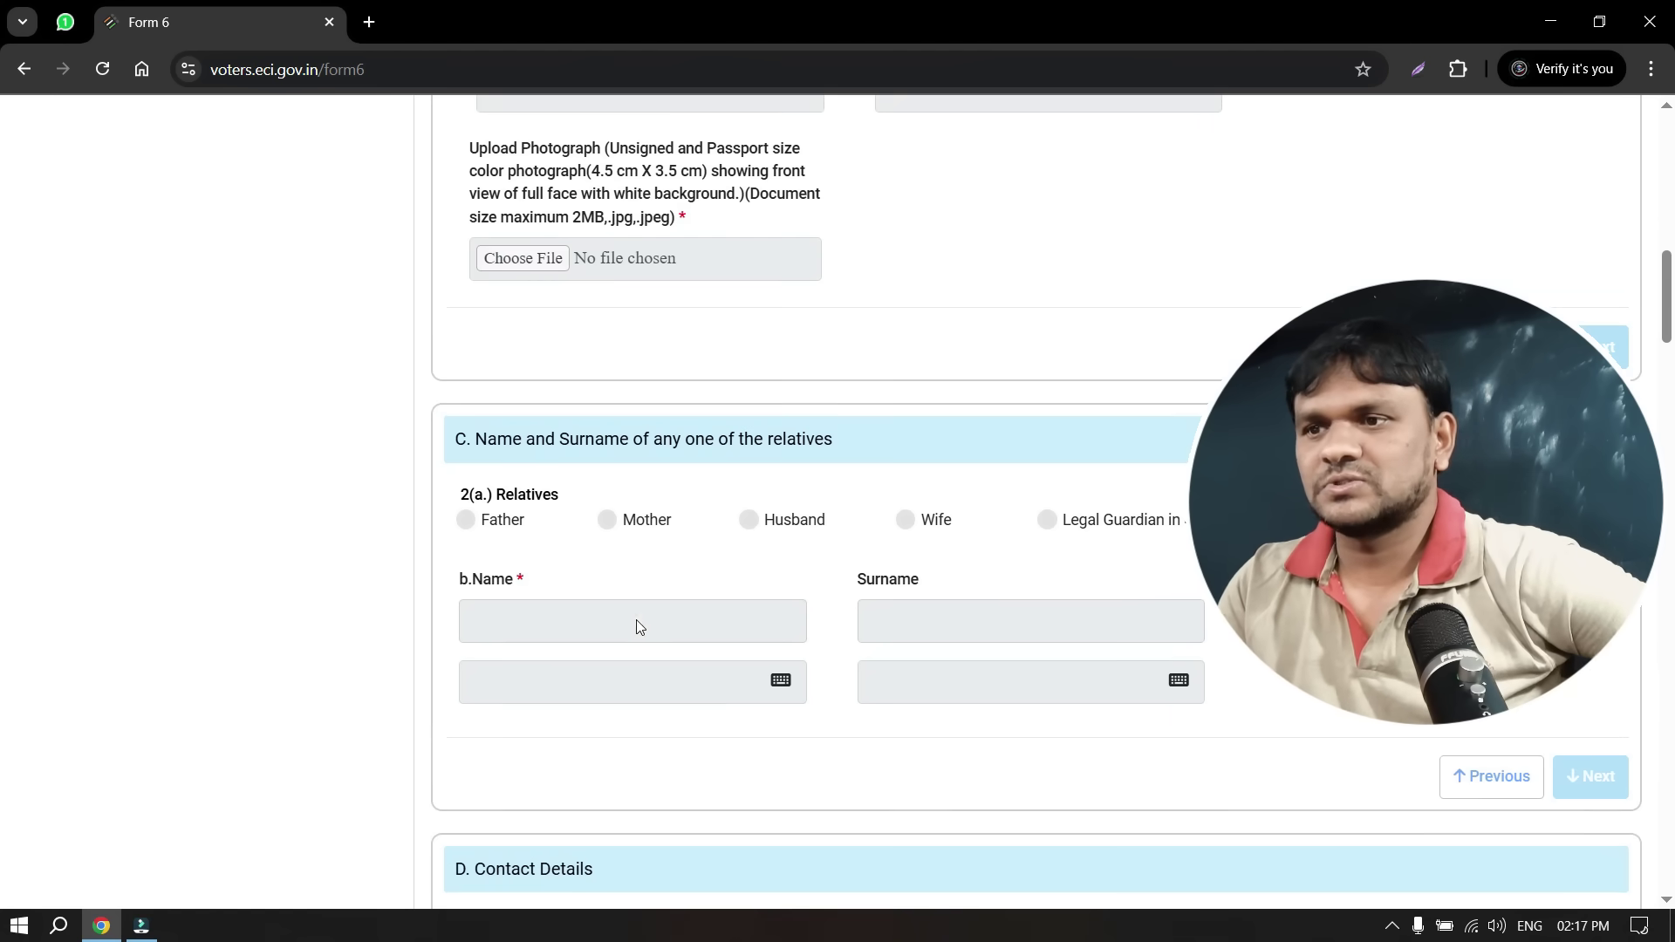
{"action": "scroll", "coordinate": [791, 620], "scroll_direction": "down", "scroll_amount": 2}
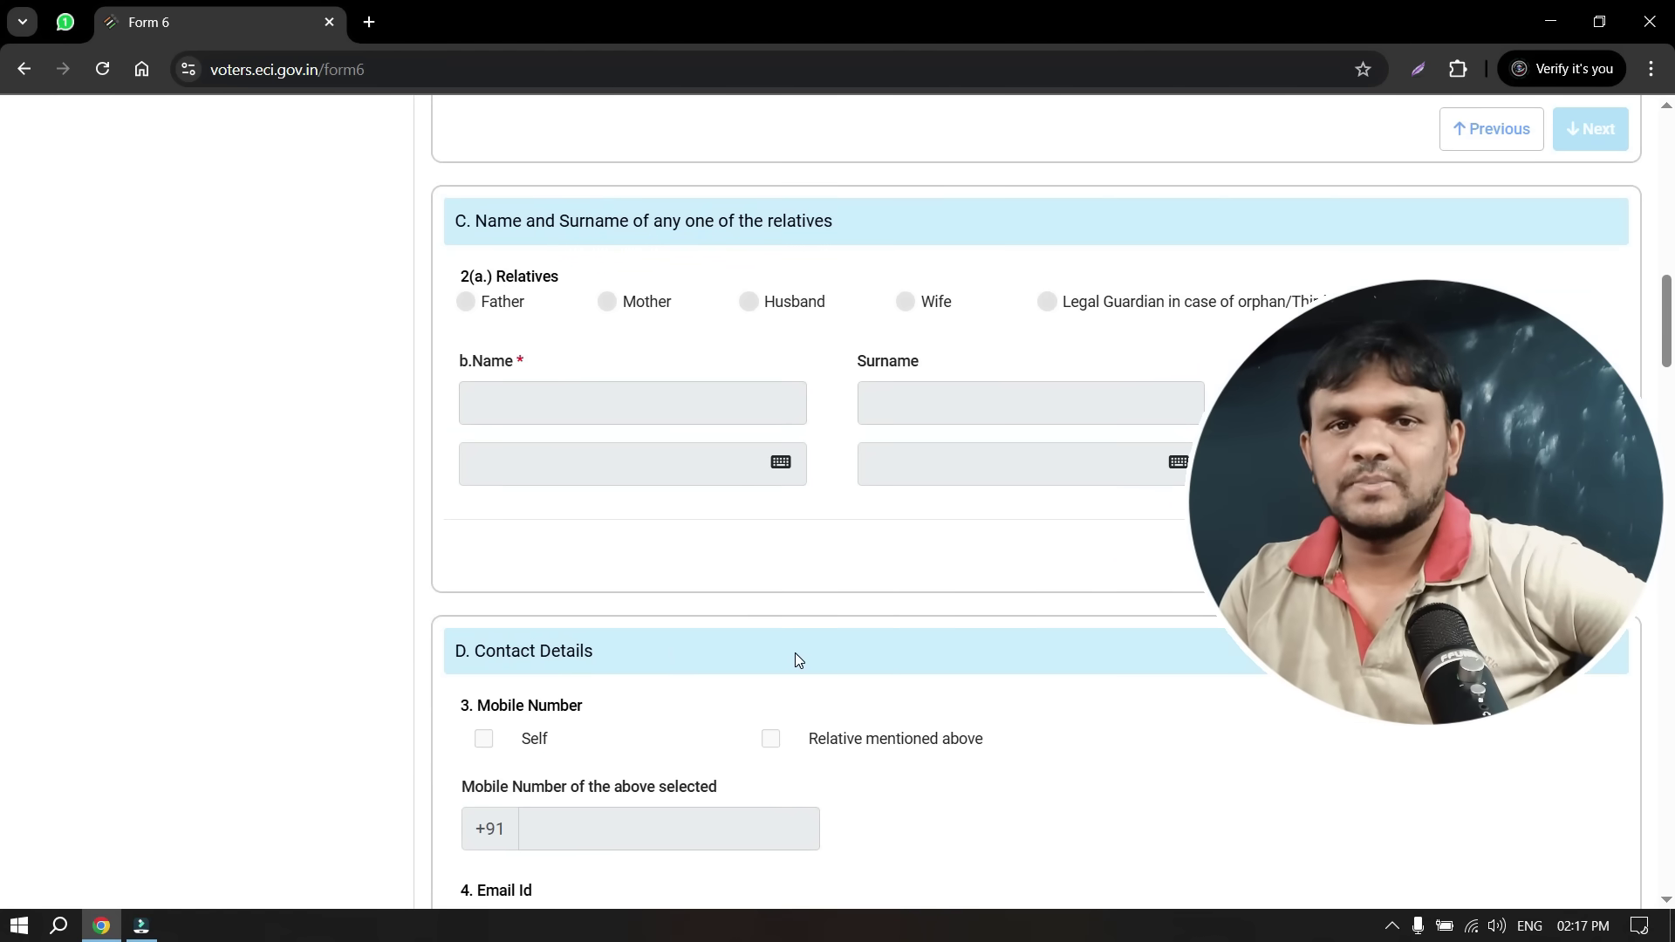
{"action": "scroll", "coordinate": [789, 654], "scroll_direction": "down", "scroll_amount": 7}
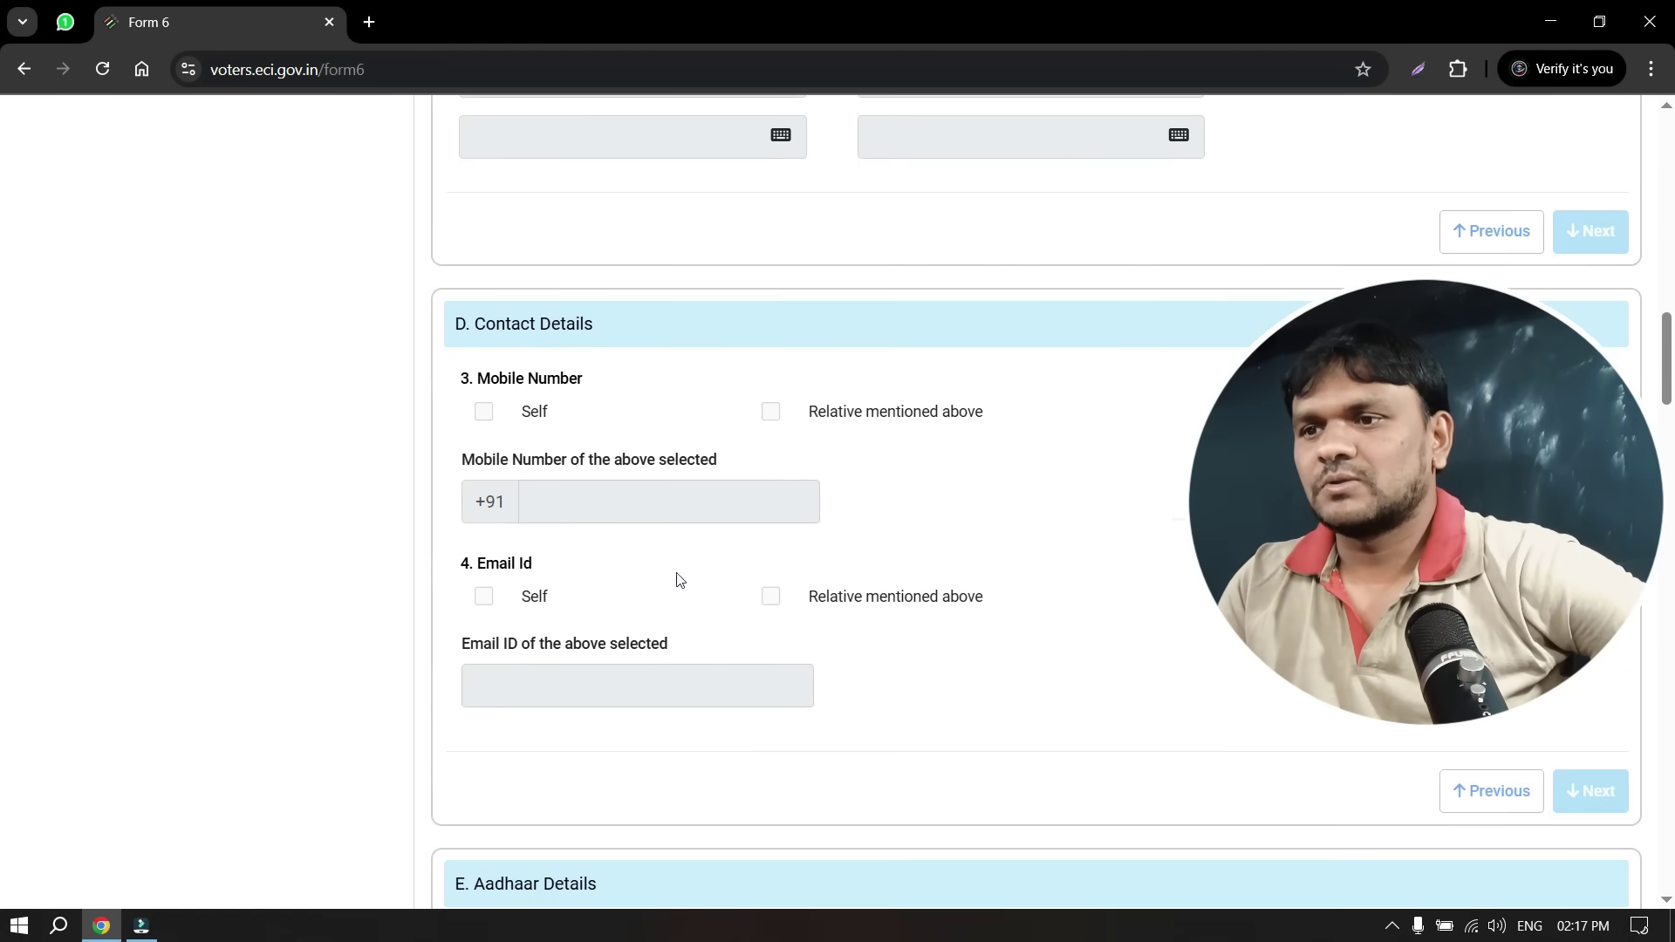
{"action": "scroll", "coordinate": [746, 716], "scroll_direction": "down", "scroll_amount": 1}
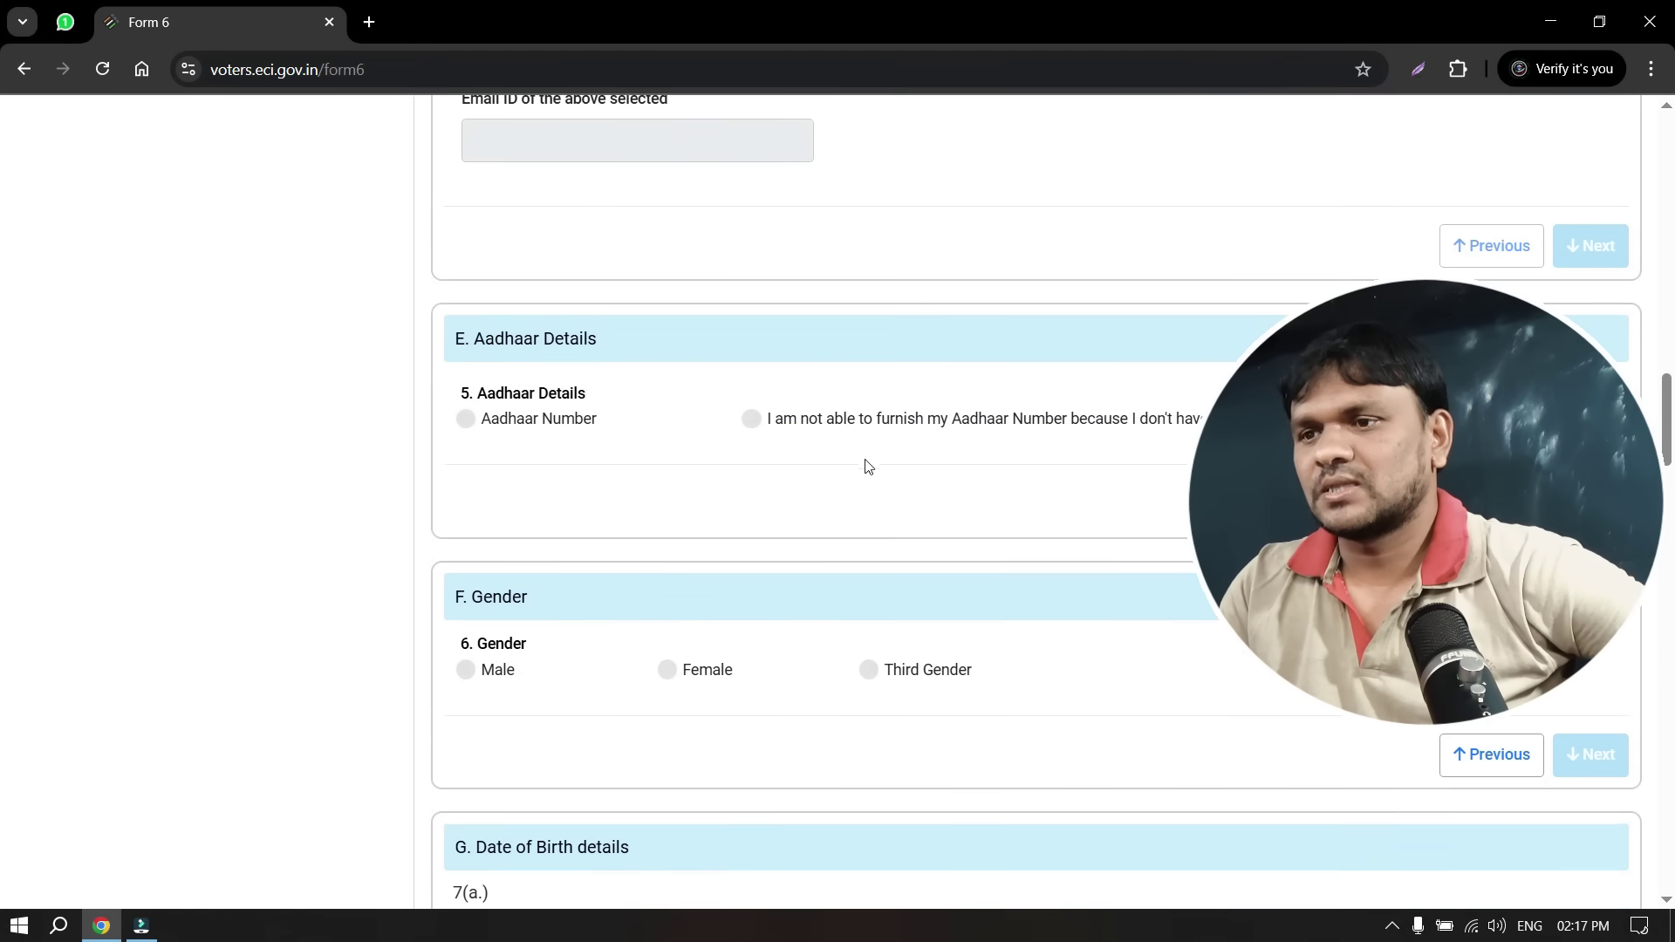
{"action": "scroll", "coordinate": [731, 744], "scroll_direction": "down", "scroll_amount": 2}
{"action": "scroll", "coordinate": [991, 715], "scroll_direction": "down", "scroll_amount": 2}
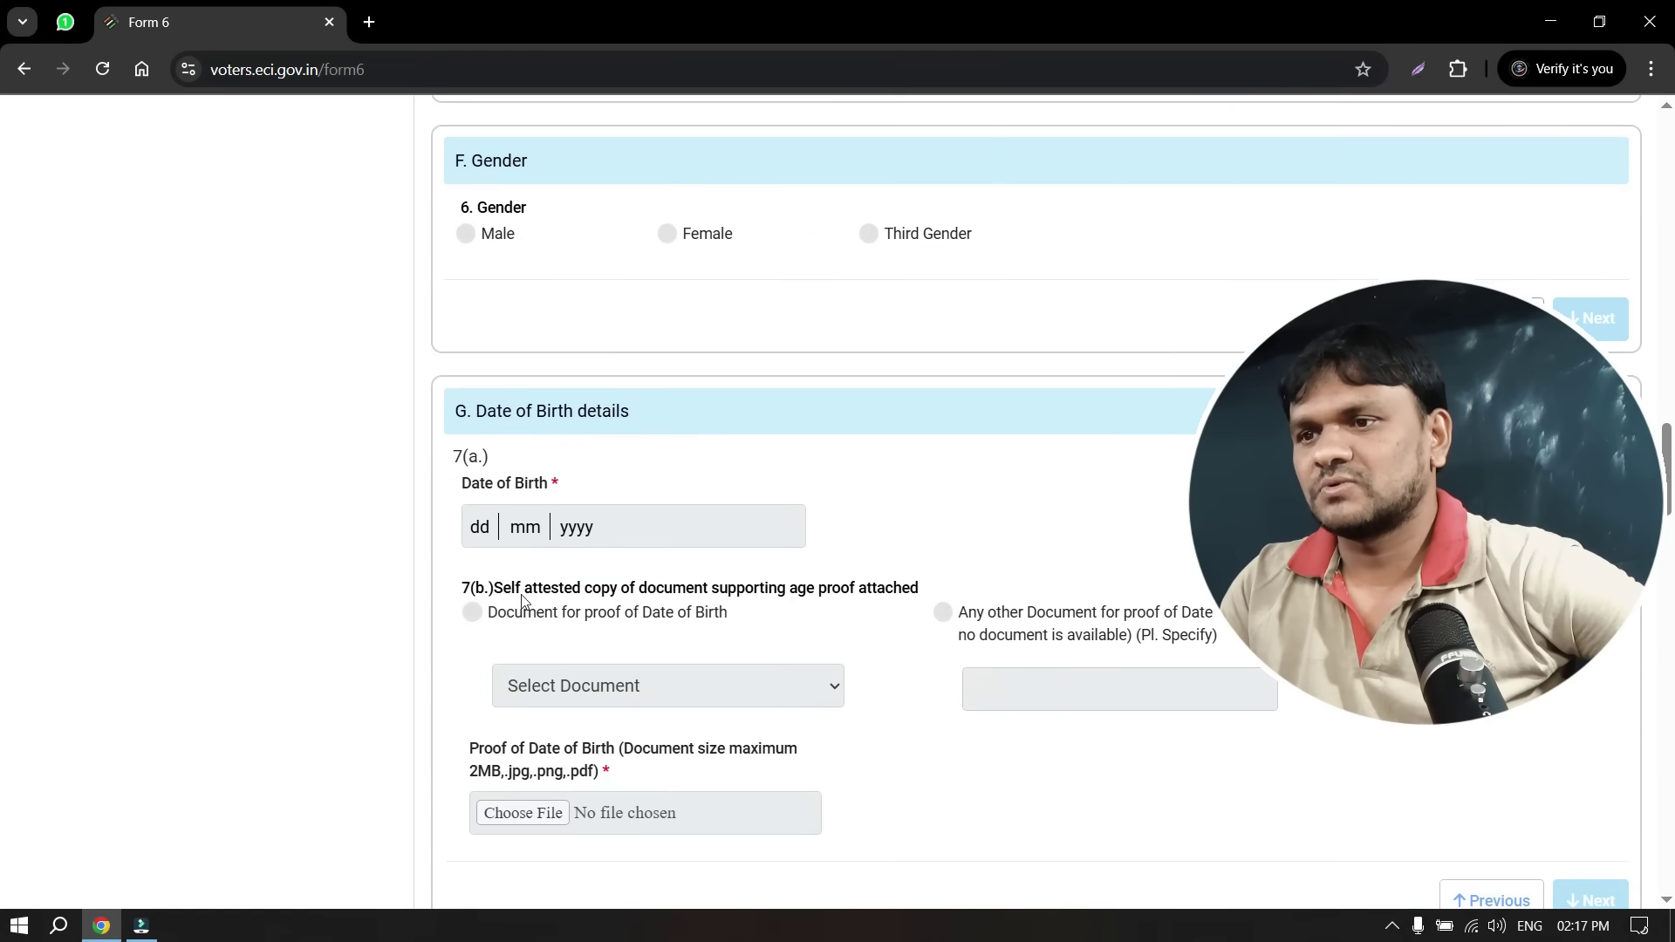
{"action": "scroll", "coordinate": [752, 592], "scroll_direction": "down", "scroll_amount": 1}
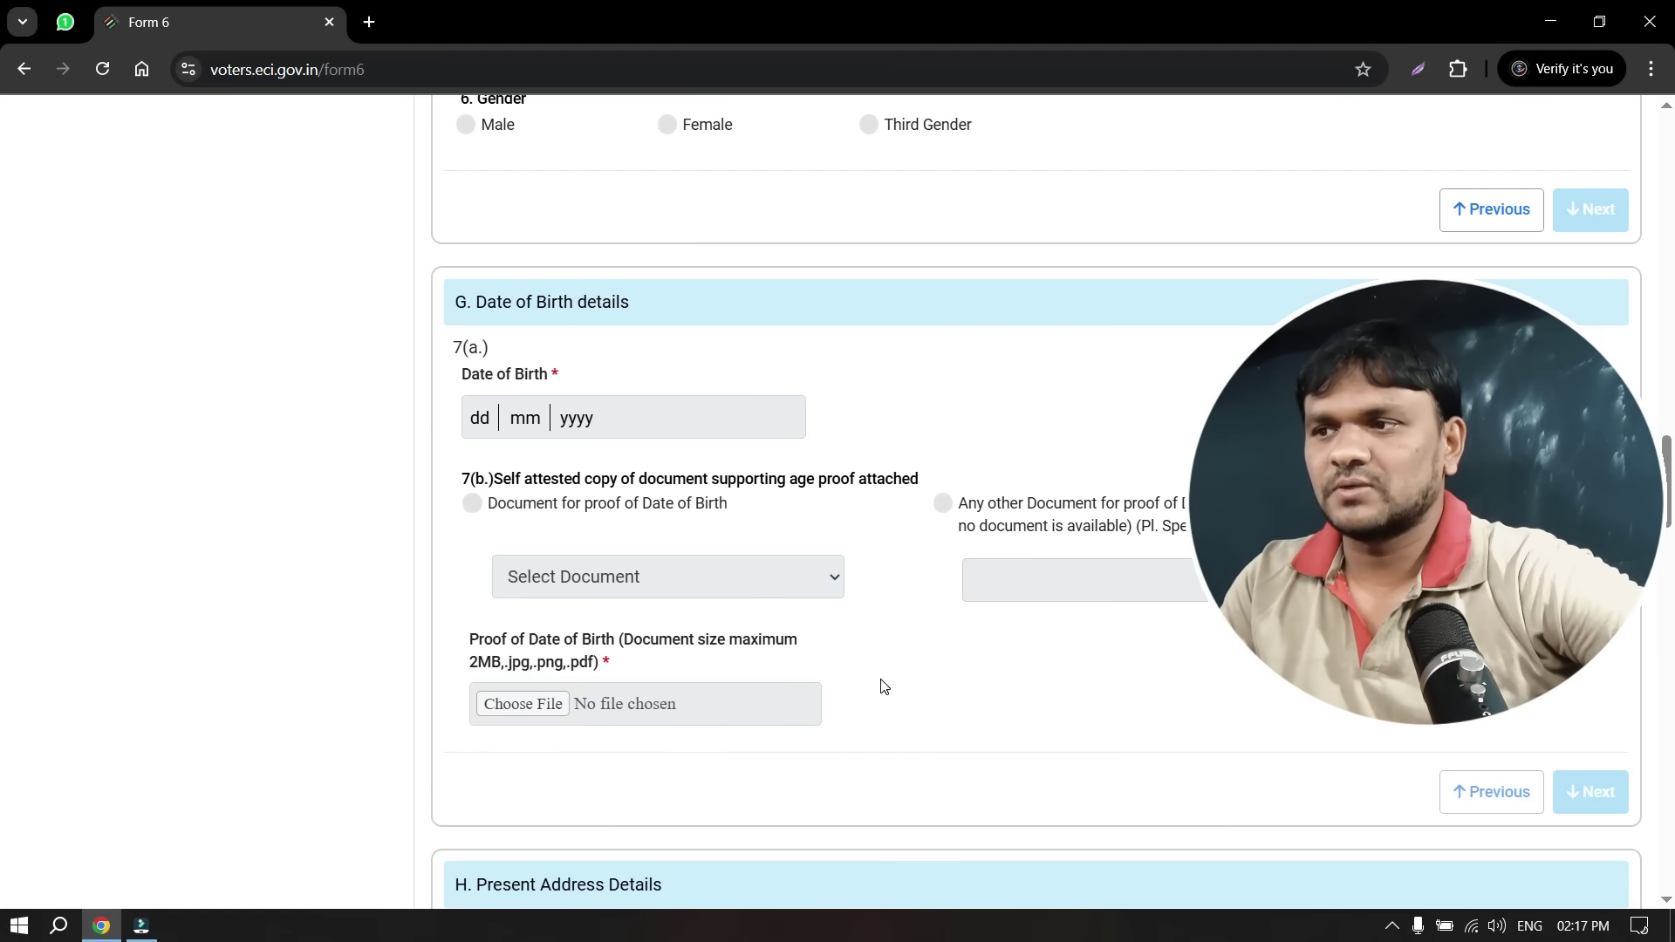
{"action": "scroll", "coordinate": [881, 687], "scroll_direction": "down", "scroll_amount": 6}
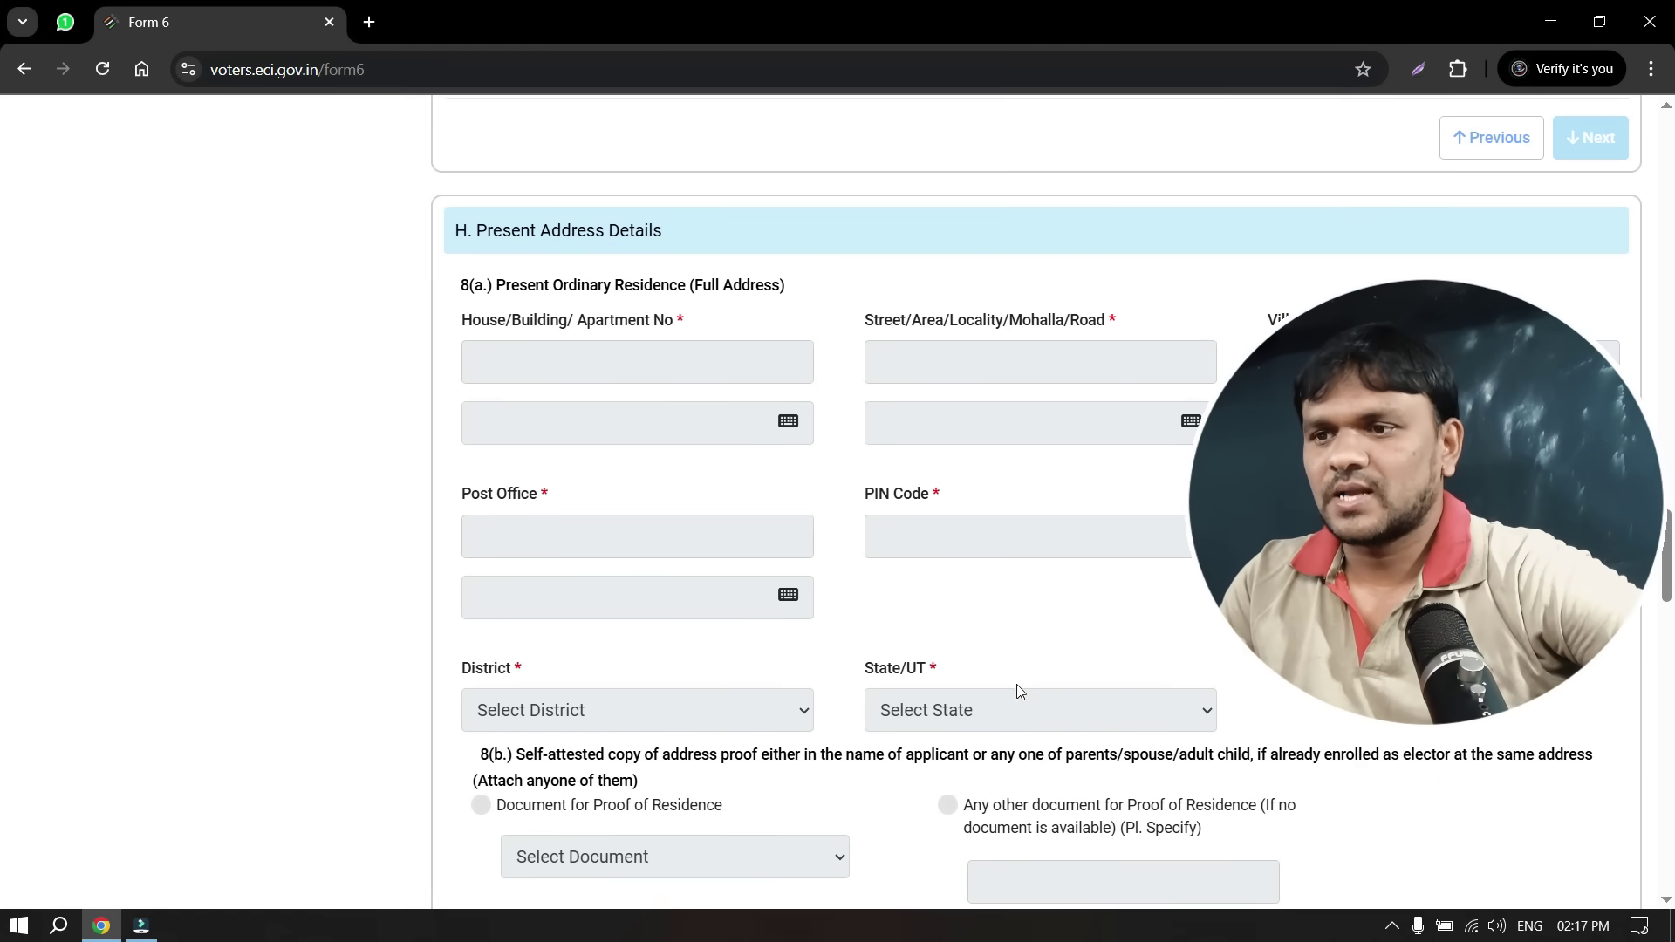
{"action": "scroll", "coordinate": [1021, 721], "scroll_direction": "down", "scroll_amount": 3}
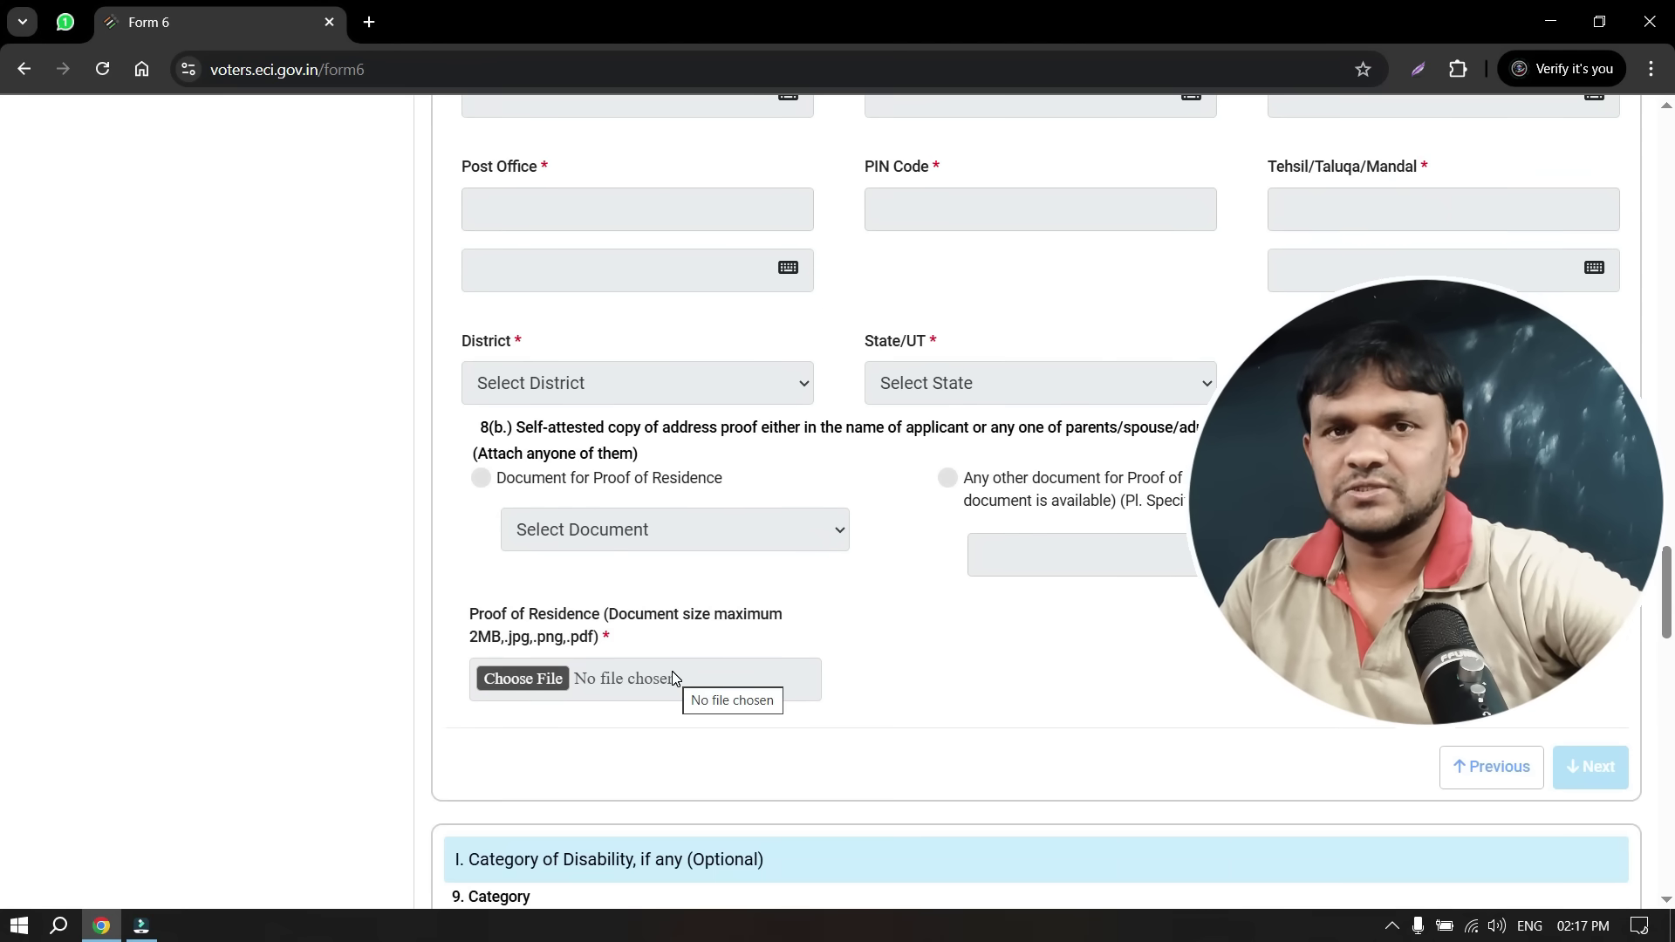
{"action": "scroll", "coordinate": [672, 678], "scroll_direction": "down", "scroll_amount": 6}
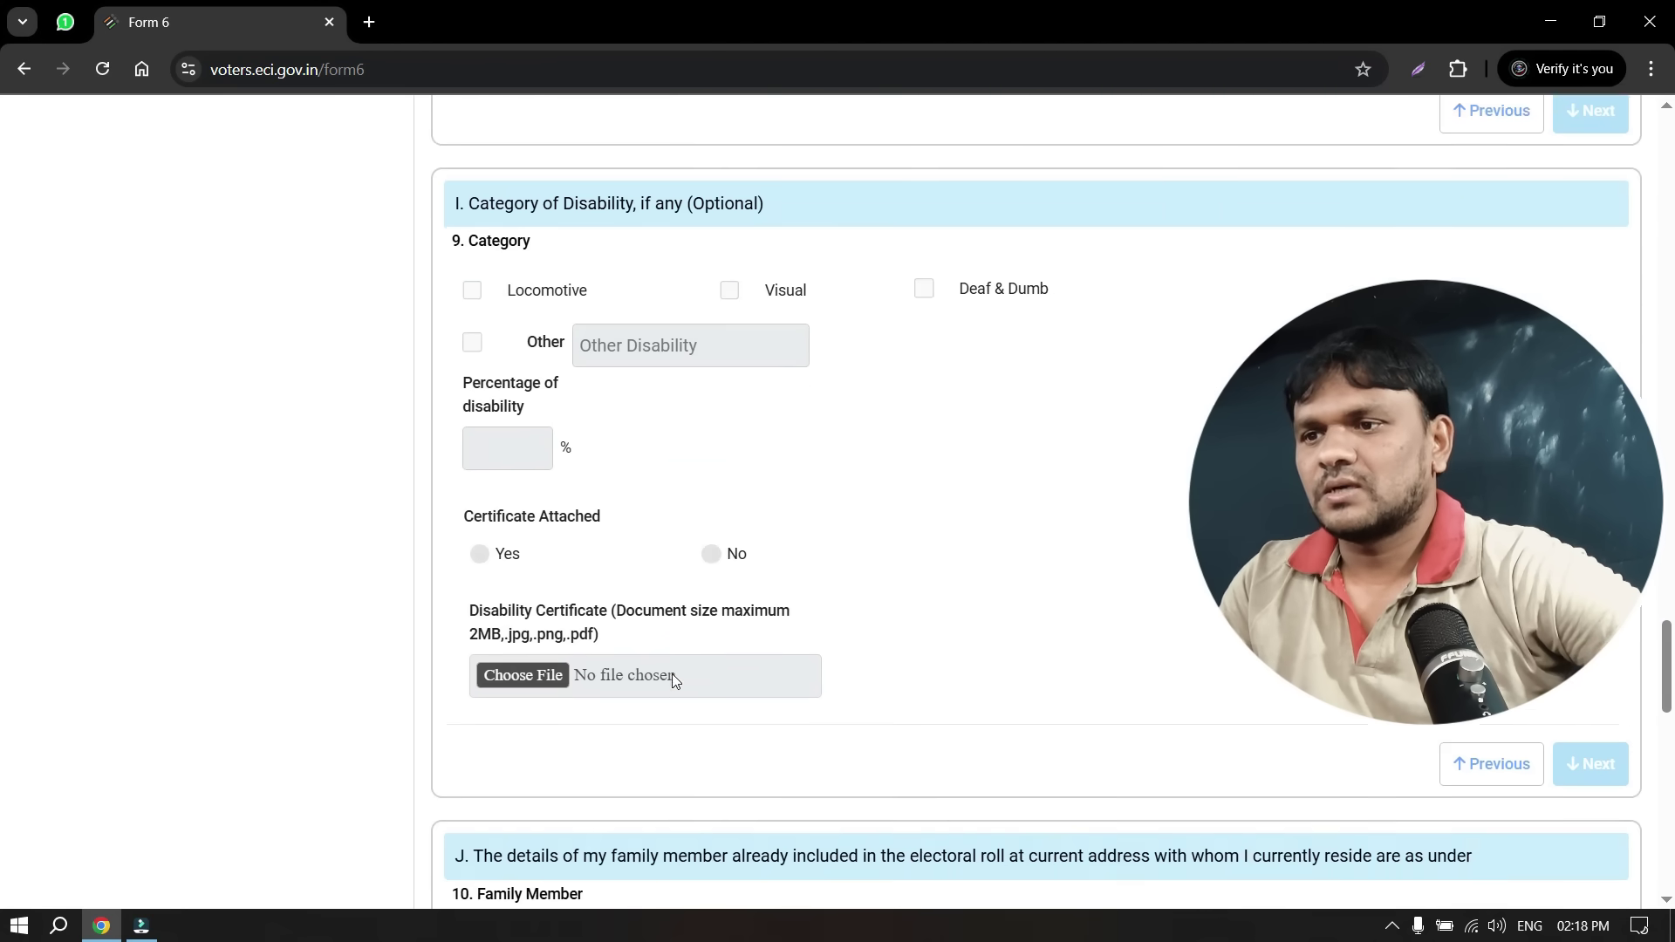
{"action": "scroll", "coordinate": [672, 678], "scroll_direction": "down", "scroll_amount": 7}
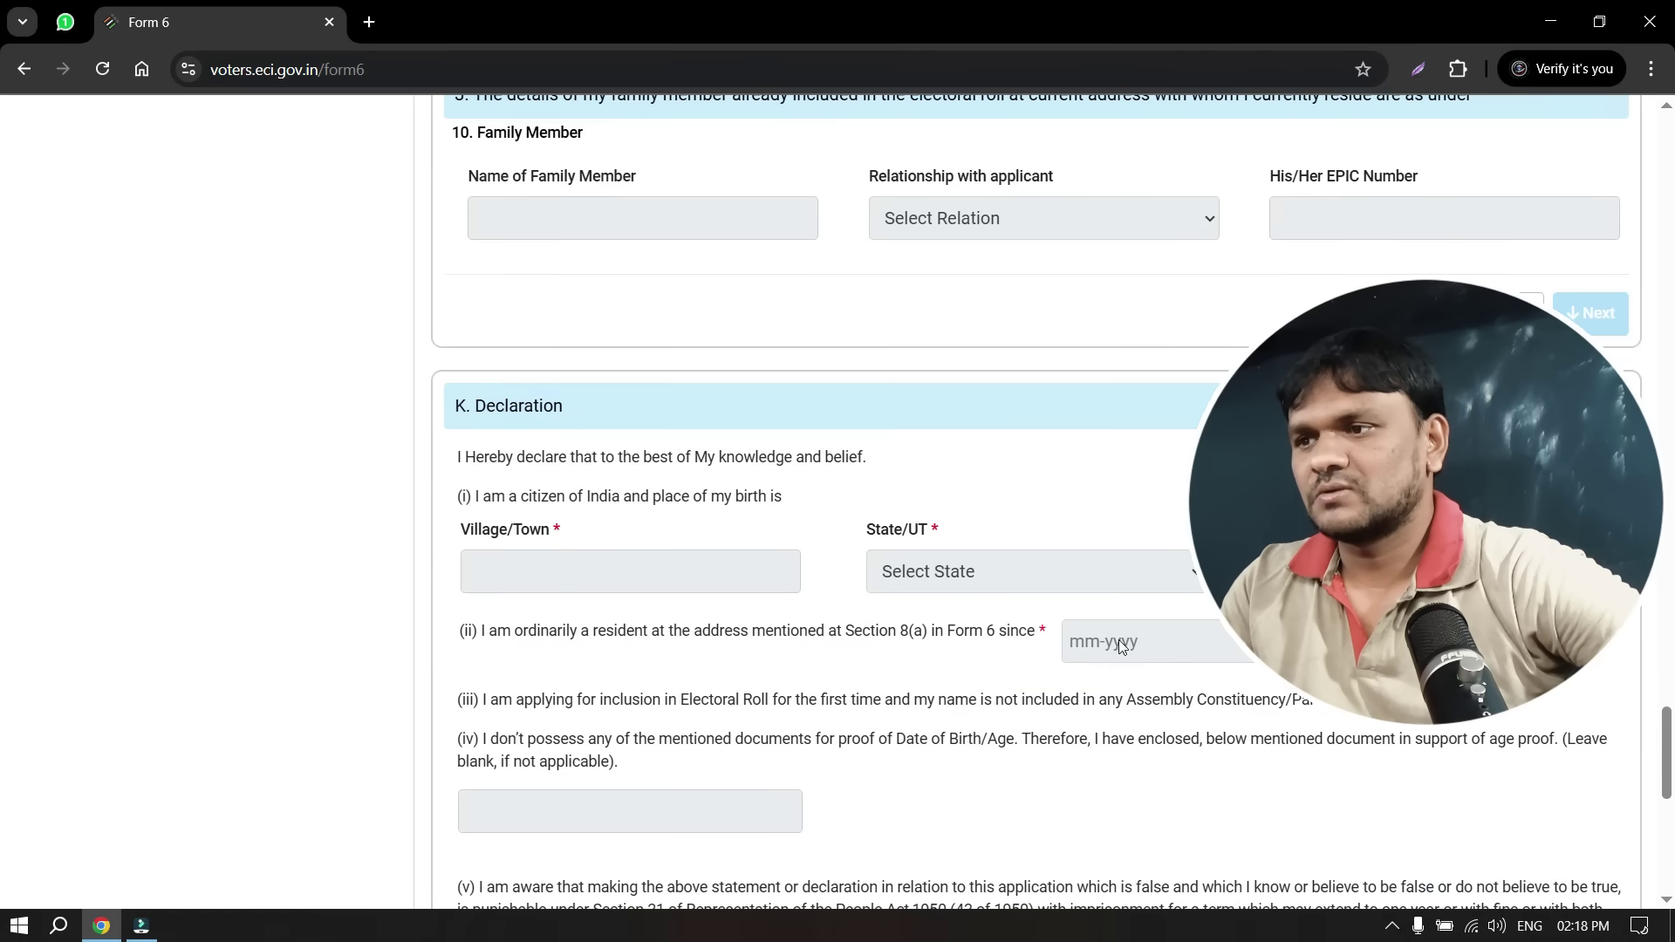
{"action": "scroll", "coordinate": [1122, 644], "scroll_direction": "down", "scroll_amount": 1}
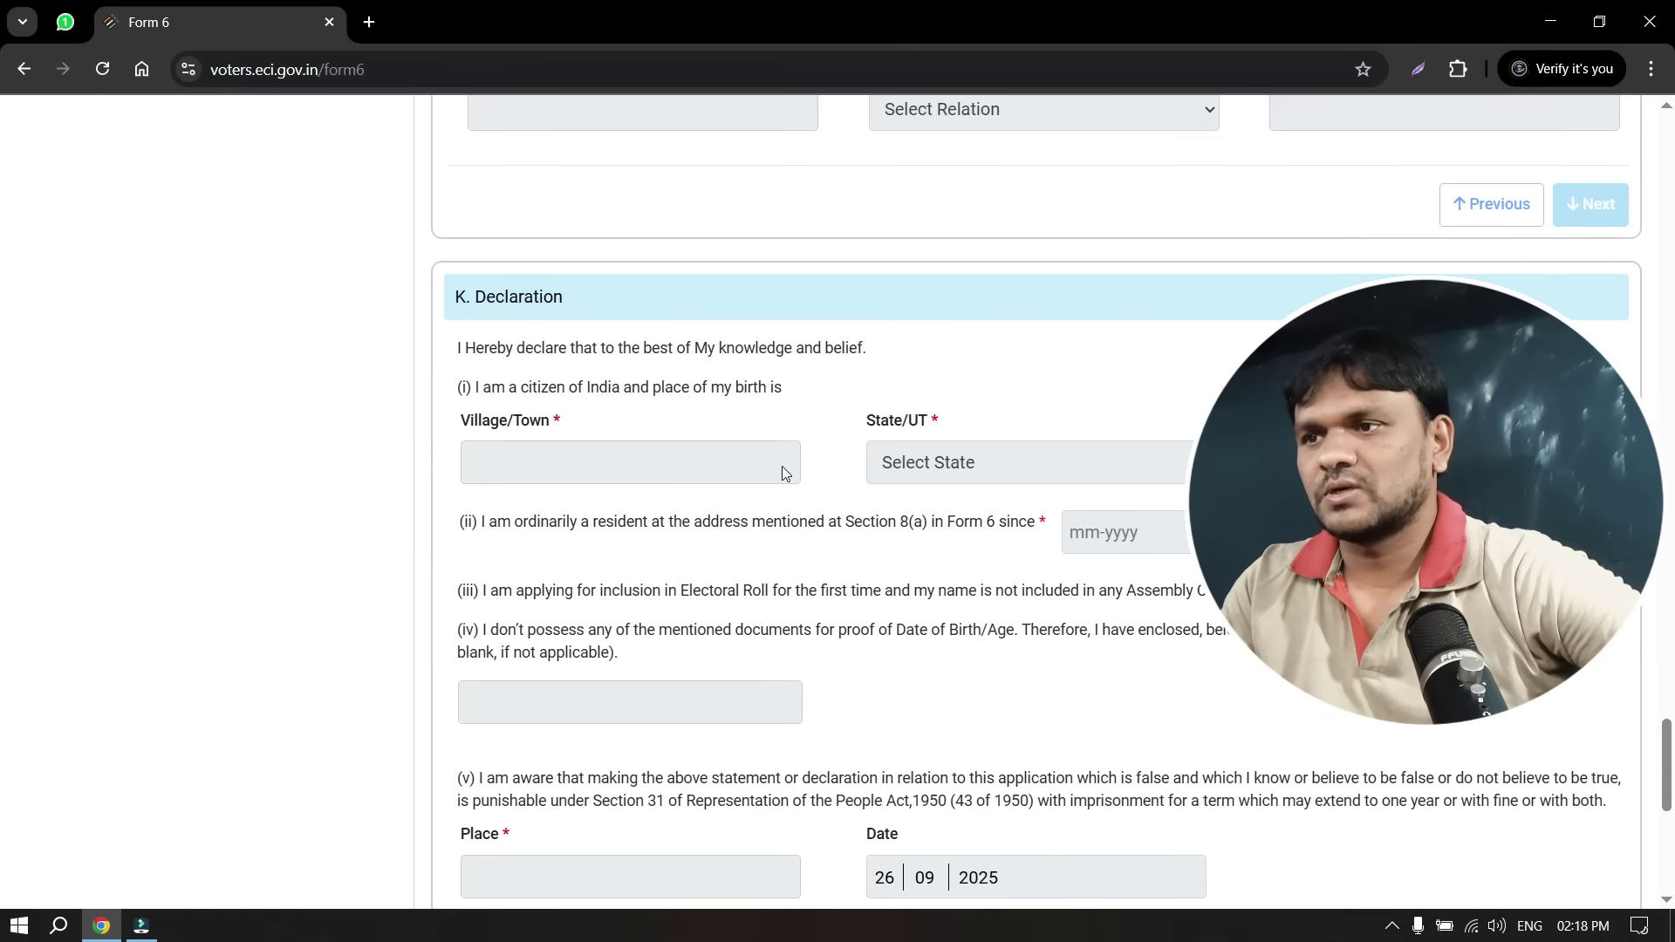
{"action": "scroll", "coordinate": [882, 666], "scroll_direction": "down", "scroll_amount": 2}
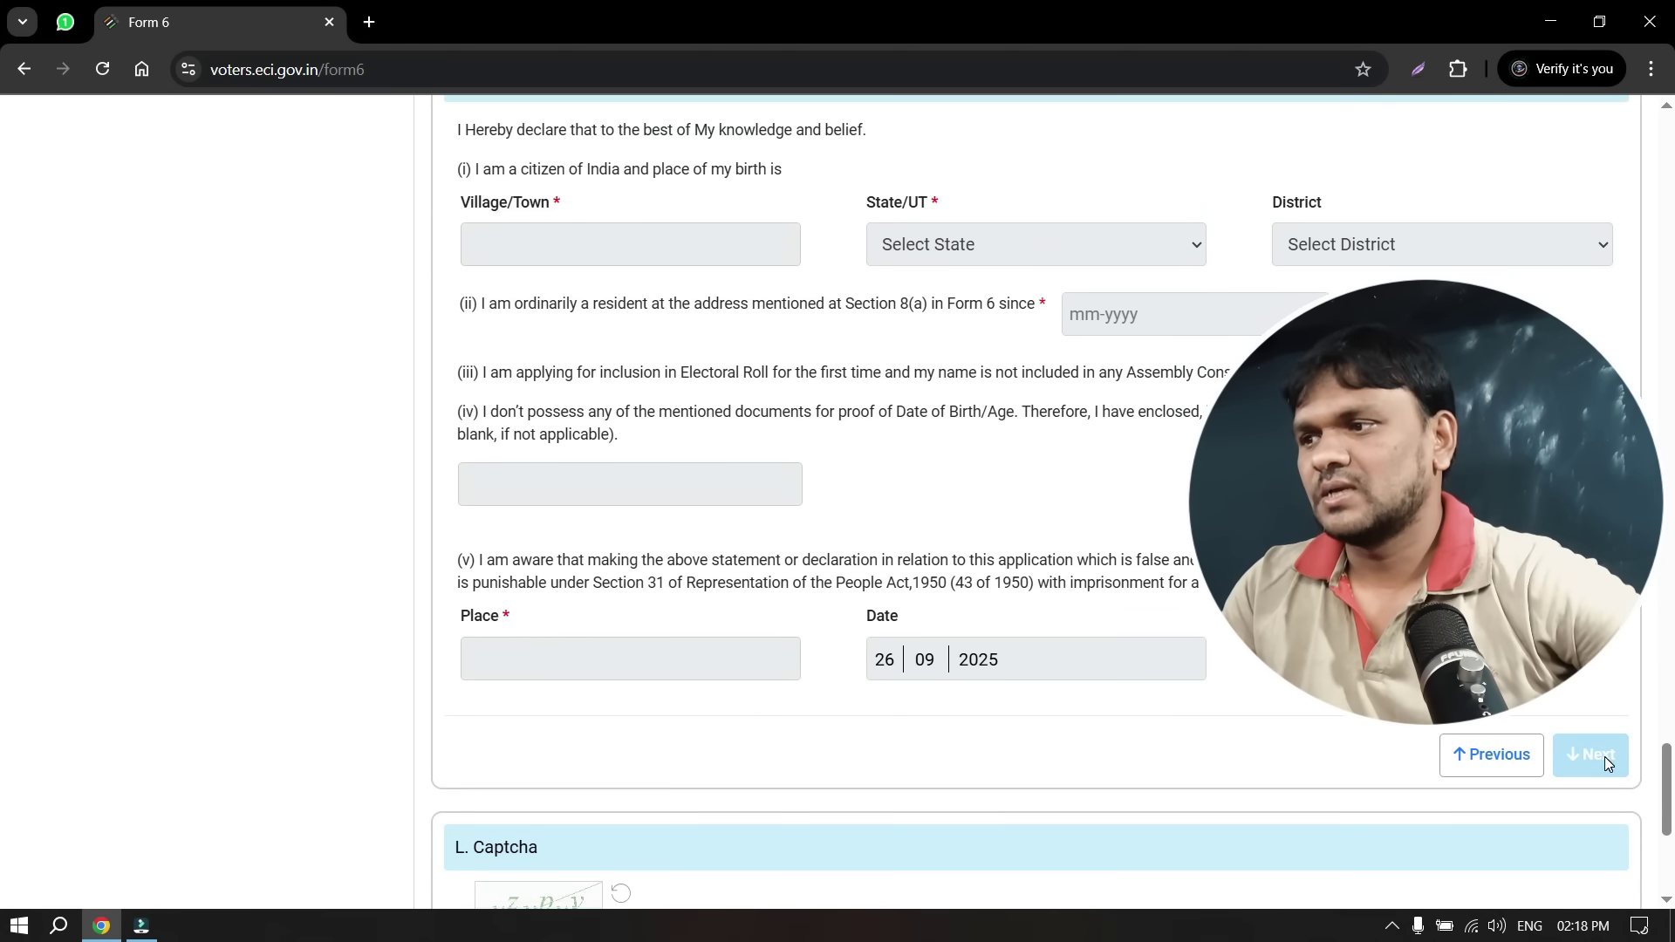
{"action": "scroll", "coordinate": [786, 738], "scroll_direction": "down", "scroll_amount": 5}
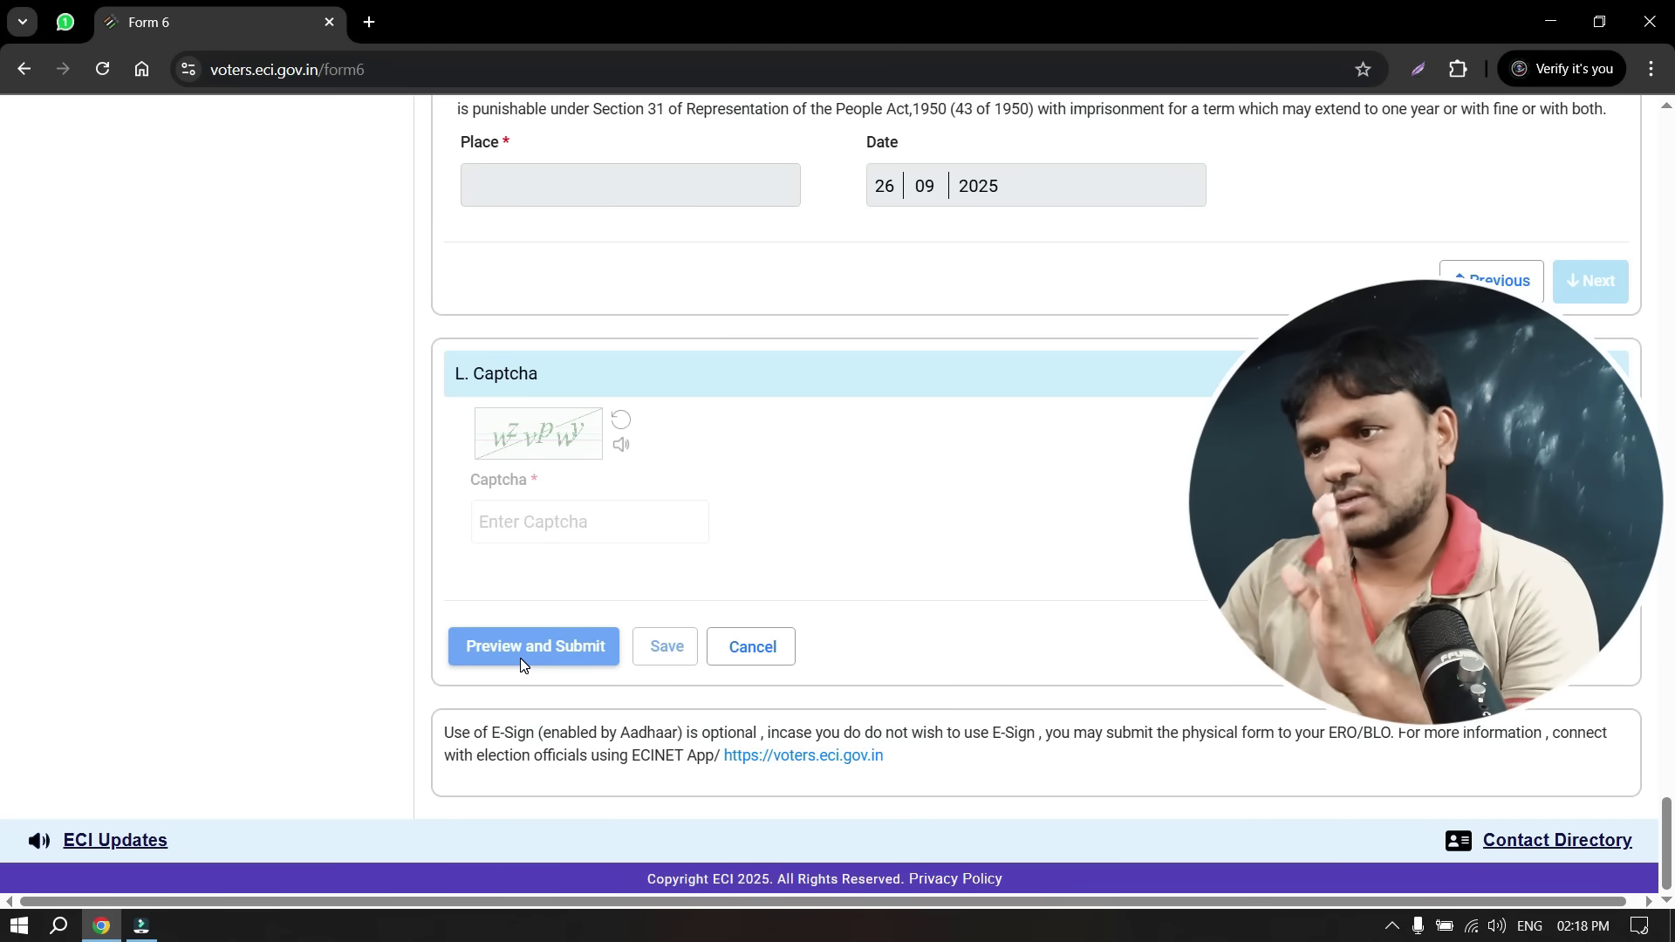
{"action": "key", "text": "alt+Left"}
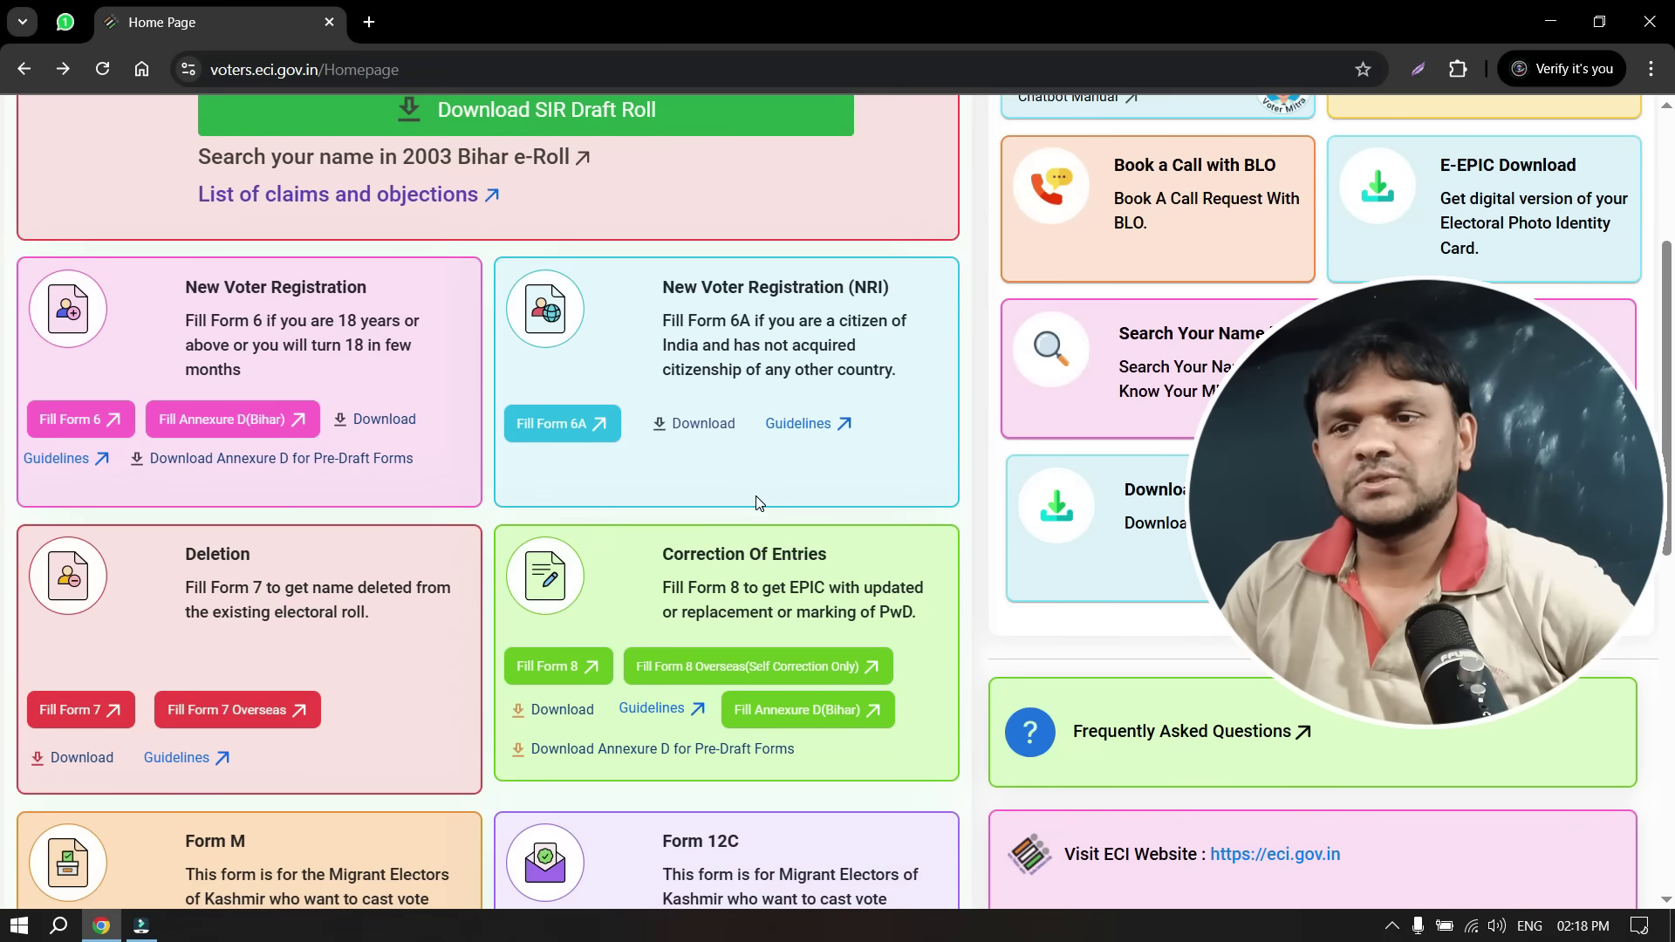
{"action": "left_click", "coordinate": [567, 668]}
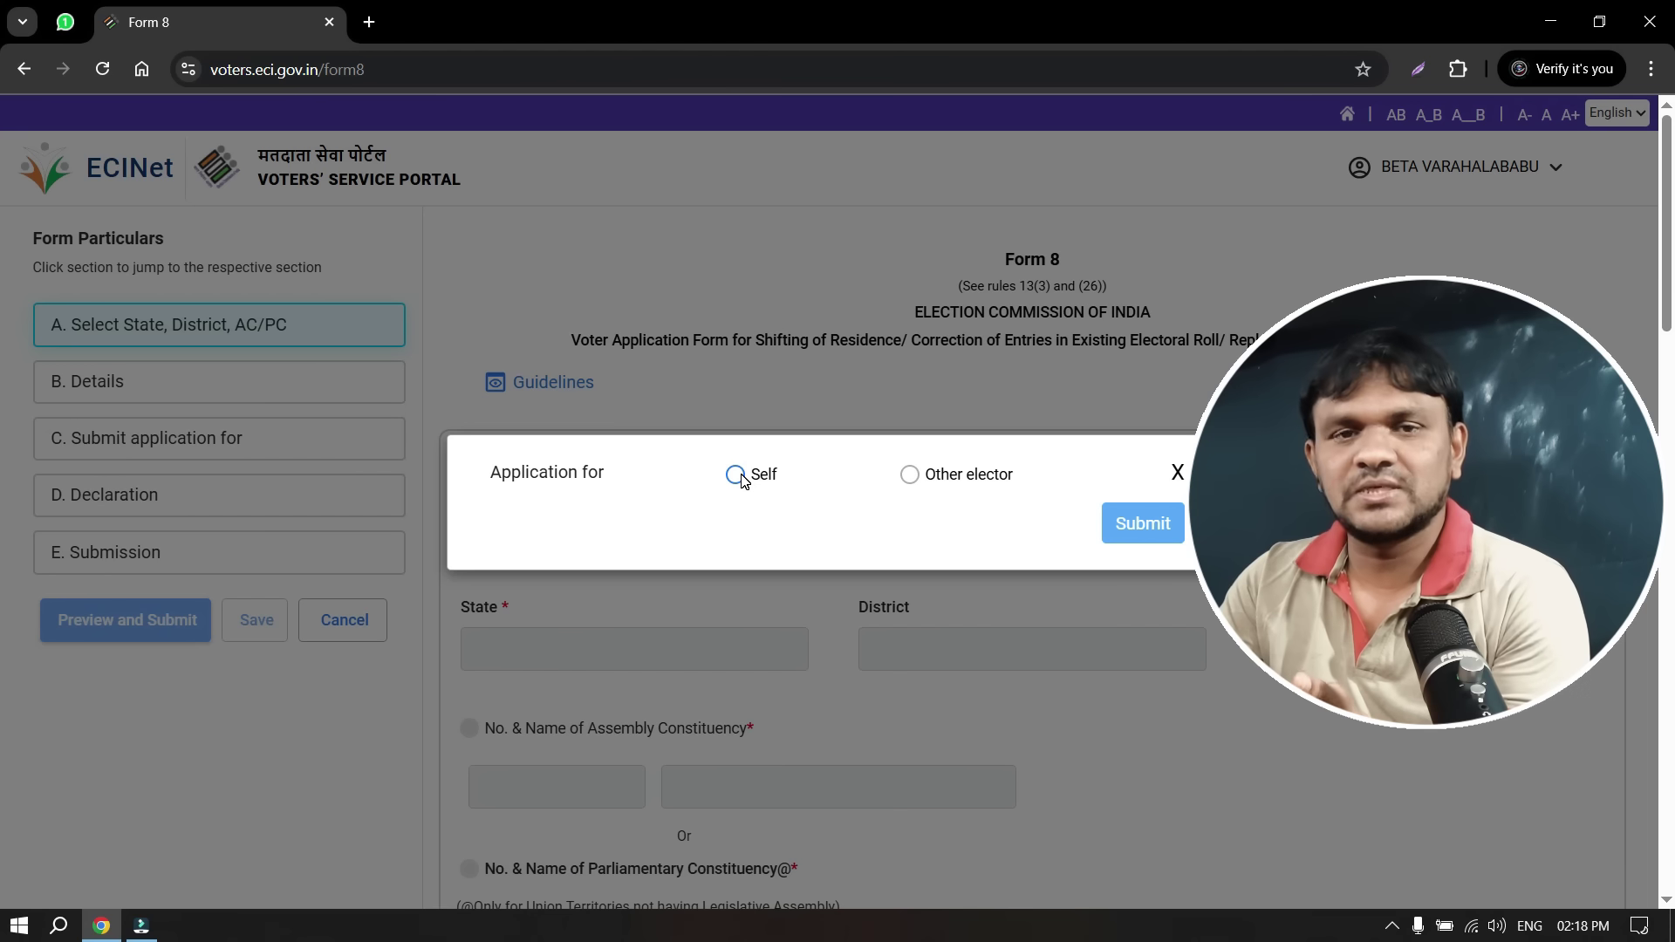
{"action": "left_click", "coordinate": [913, 478]}
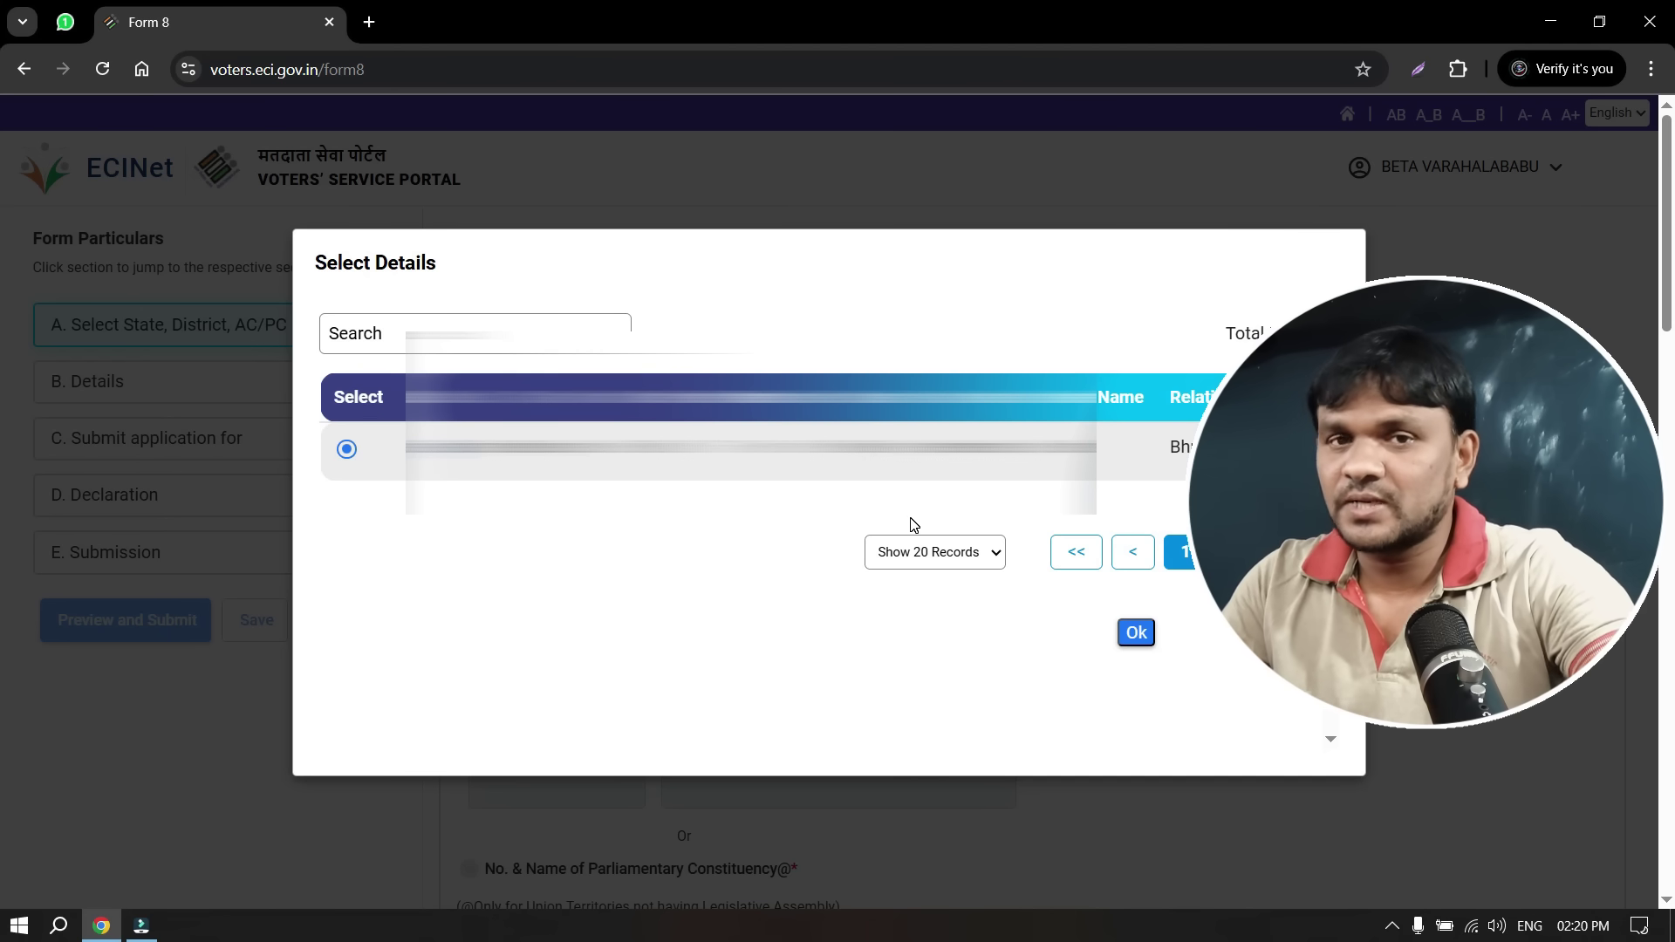
{"action": "left_click", "coordinate": [1137, 632]}
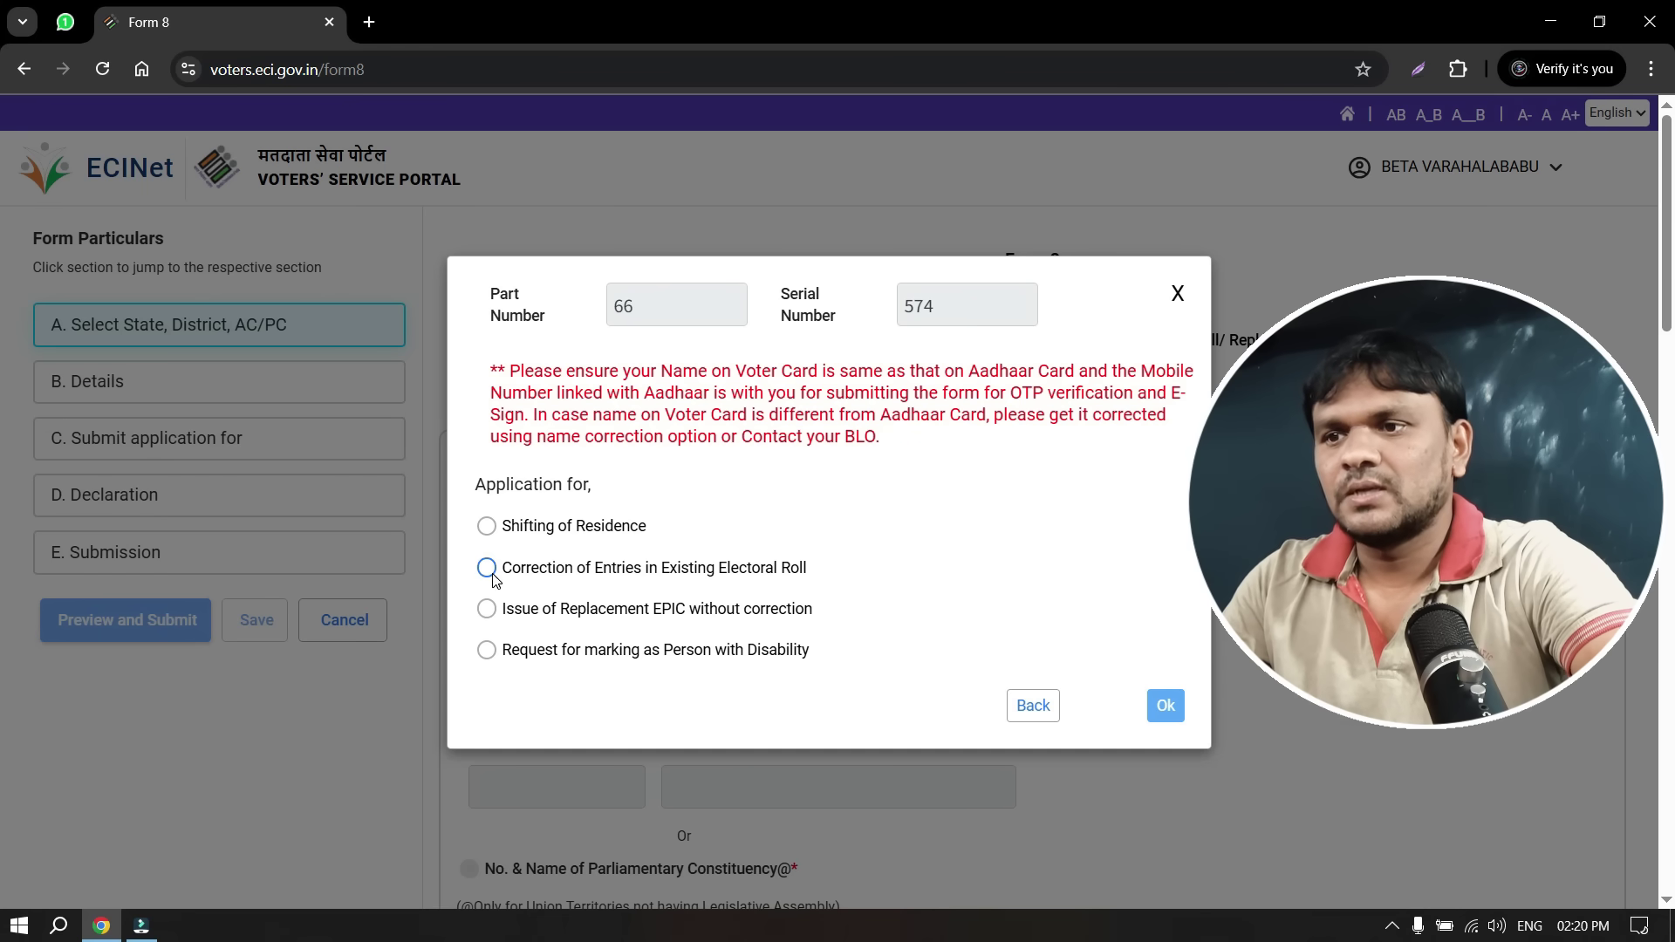
Set the application type to Correction of Entries in Existing Electoral Roll and bring up the correctable particulars
{"action": "left_click", "coordinate": [486, 568]}
{"action": "left_click", "coordinate": [1174, 708]}
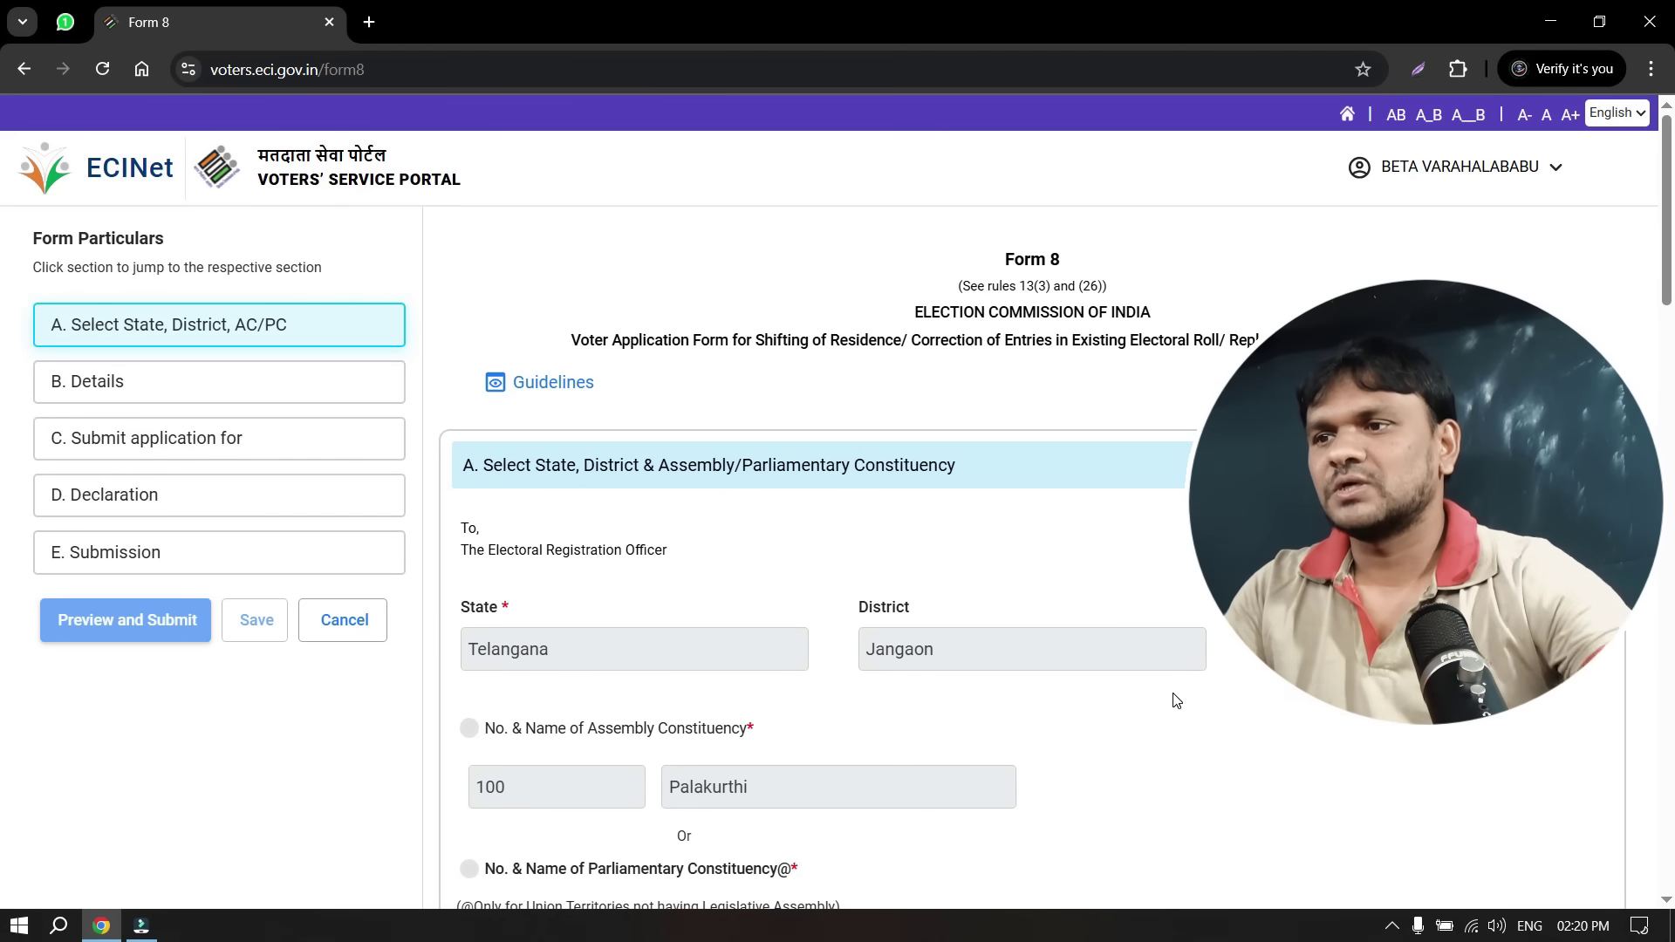
{"action": "scroll", "coordinate": [1009, 630], "scroll_direction": "down", "scroll_amount": 4}
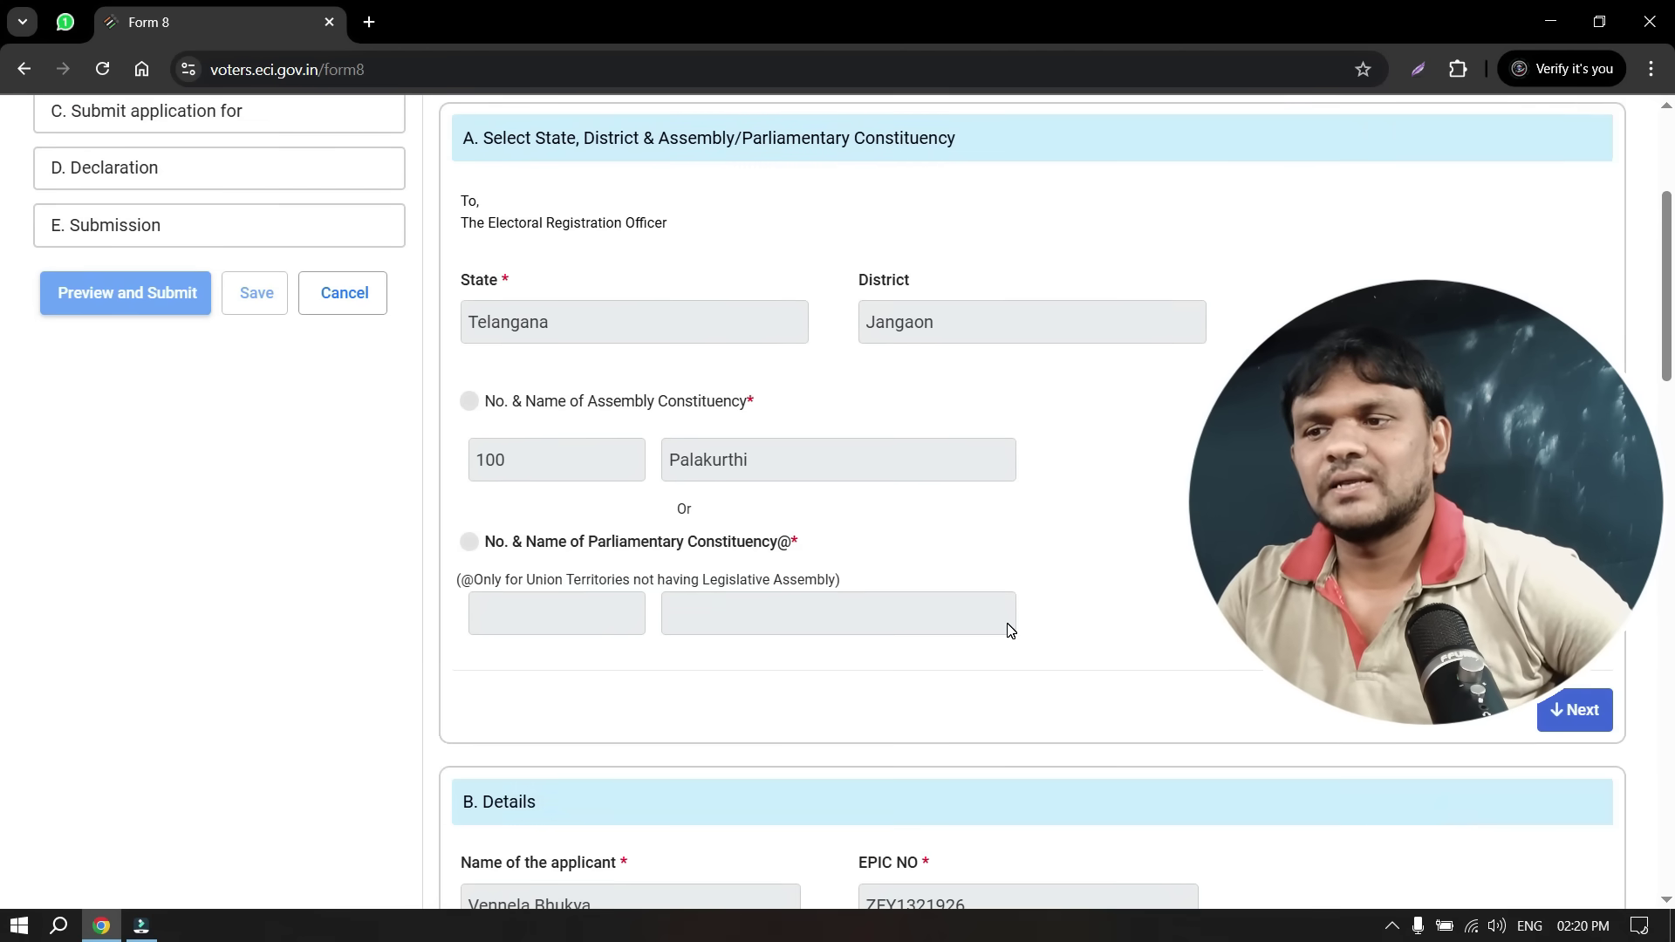
{"action": "scroll", "coordinate": [1009, 630], "scroll_direction": "up", "scroll_amount": 1}
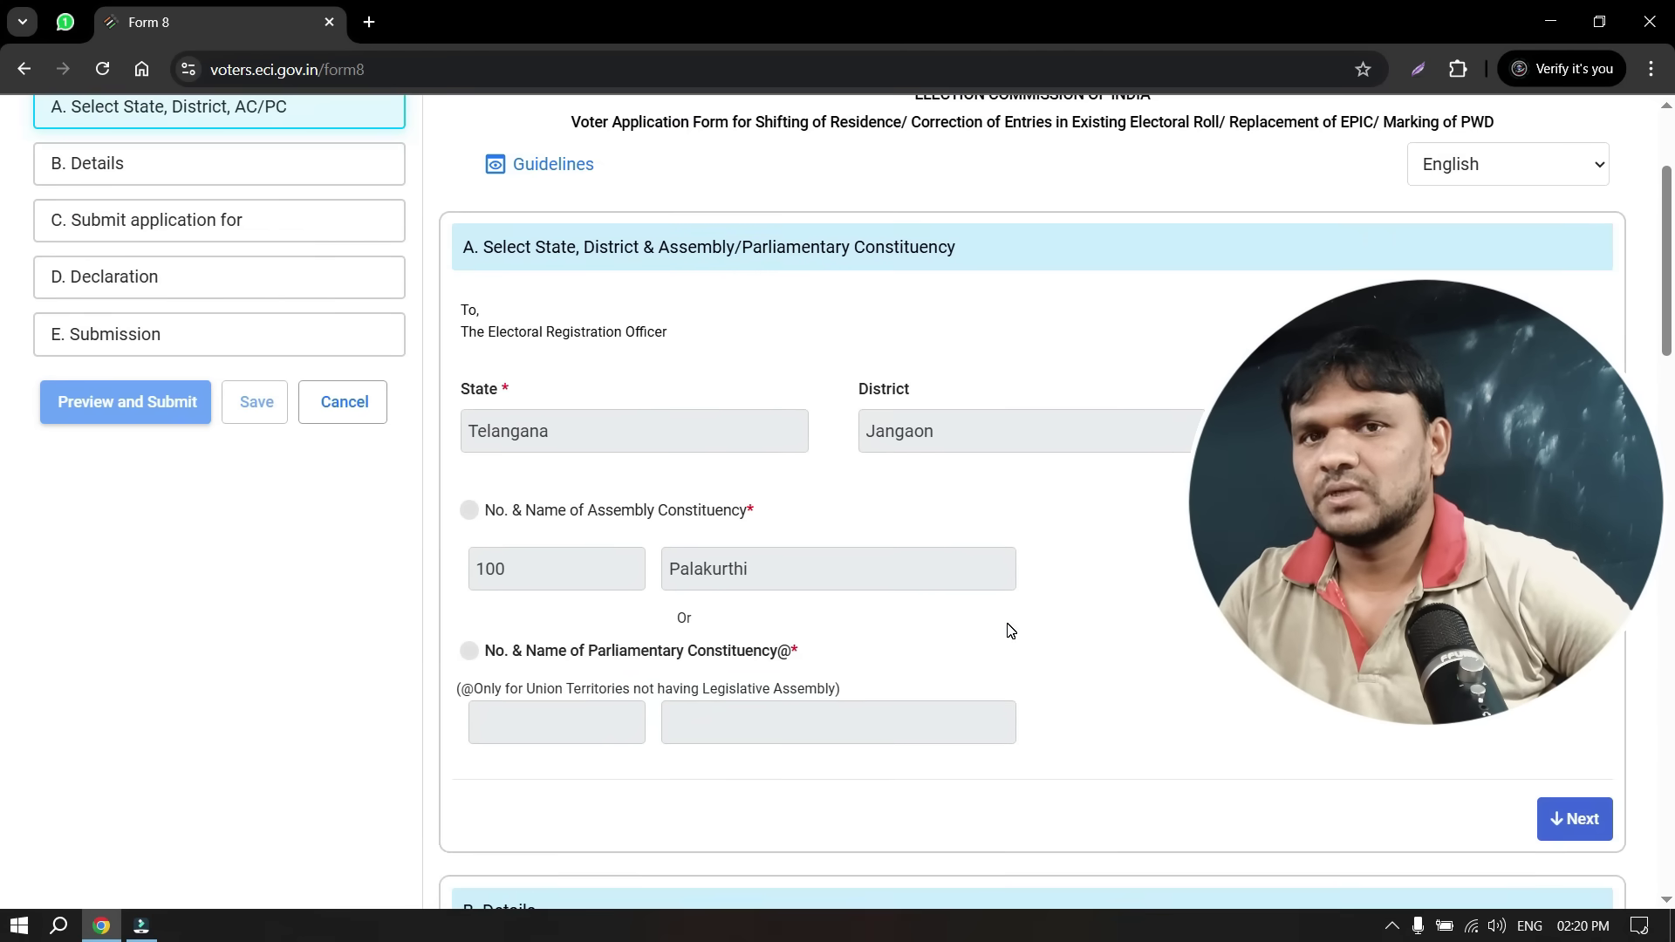
{"action": "scroll", "coordinate": [1009, 630], "scroll_direction": "down", "scroll_amount": 9}
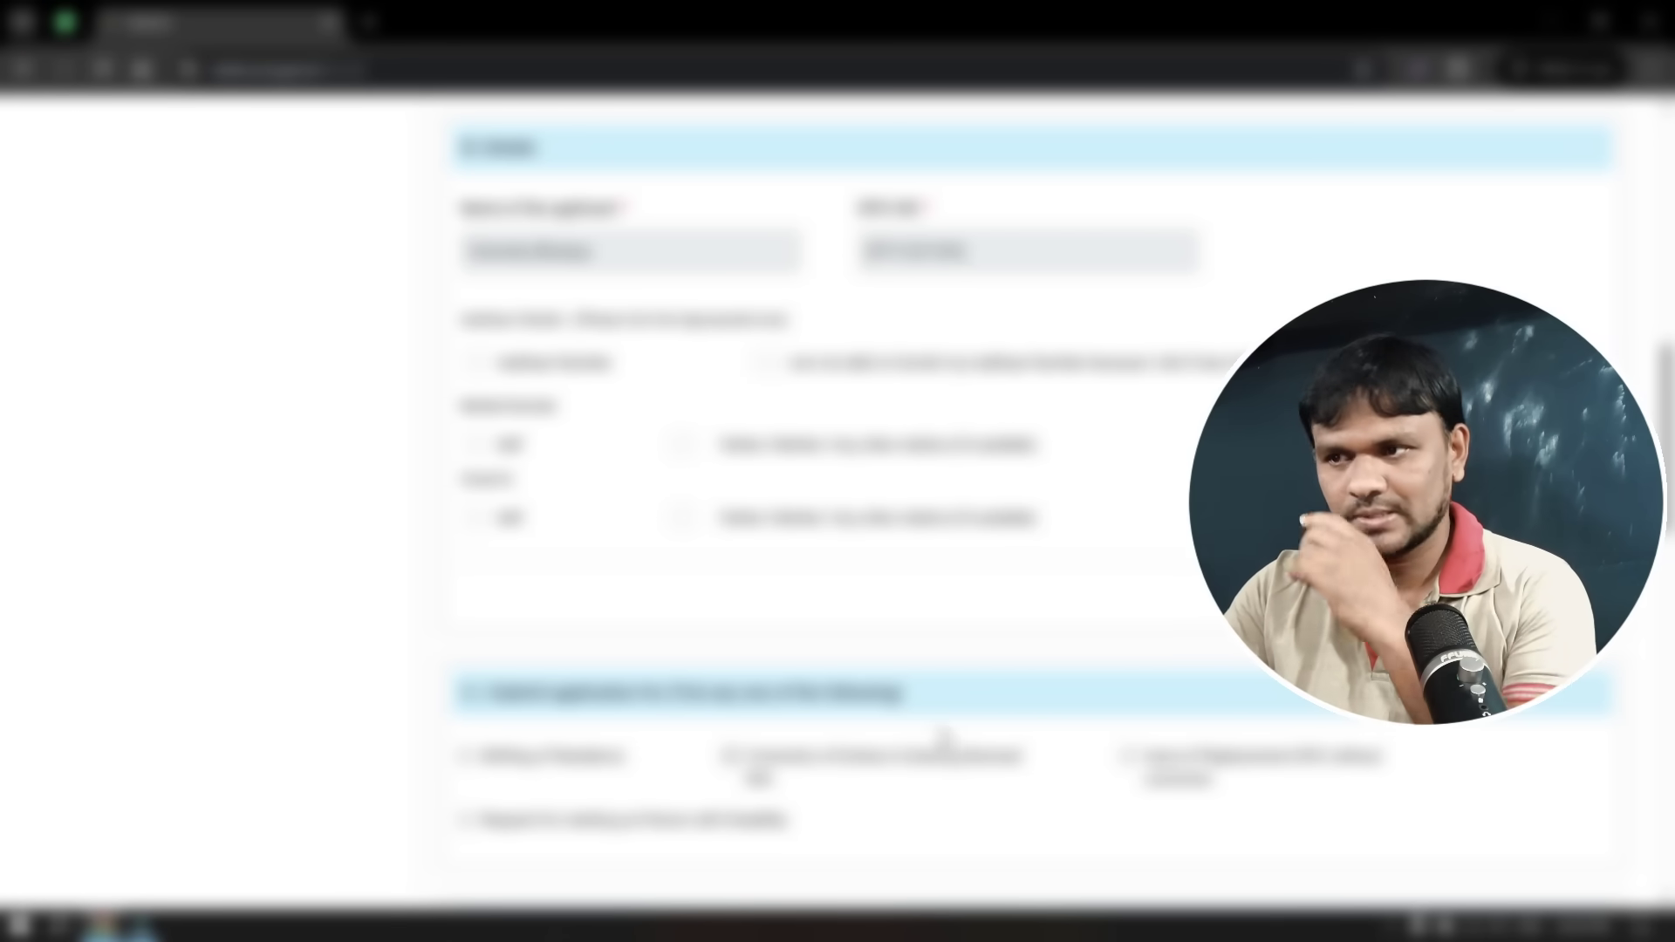
{"action": "scroll", "coordinate": [942, 738], "scroll_direction": "down", "scroll_amount": 2}
{"action": "scroll", "coordinate": [532, 748], "scroll_direction": "down", "scroll_amount": 2}
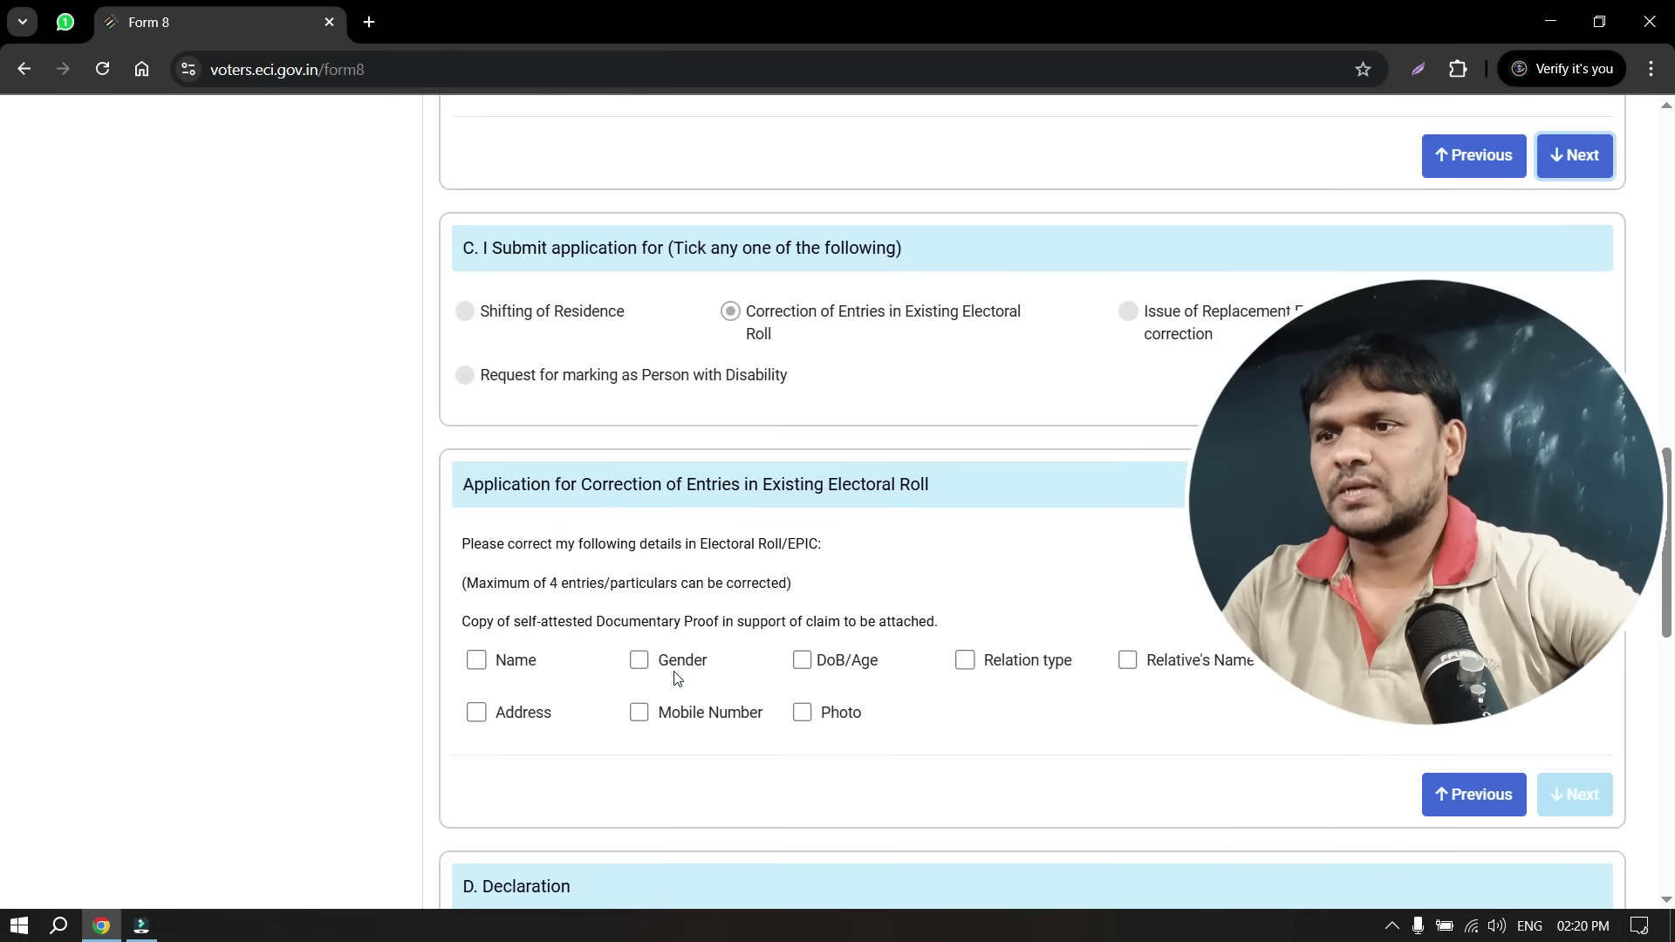
{"action": "scroll", "coordinate": [531, 748], "scroll_direction": "down", "scroll_amount": 2}
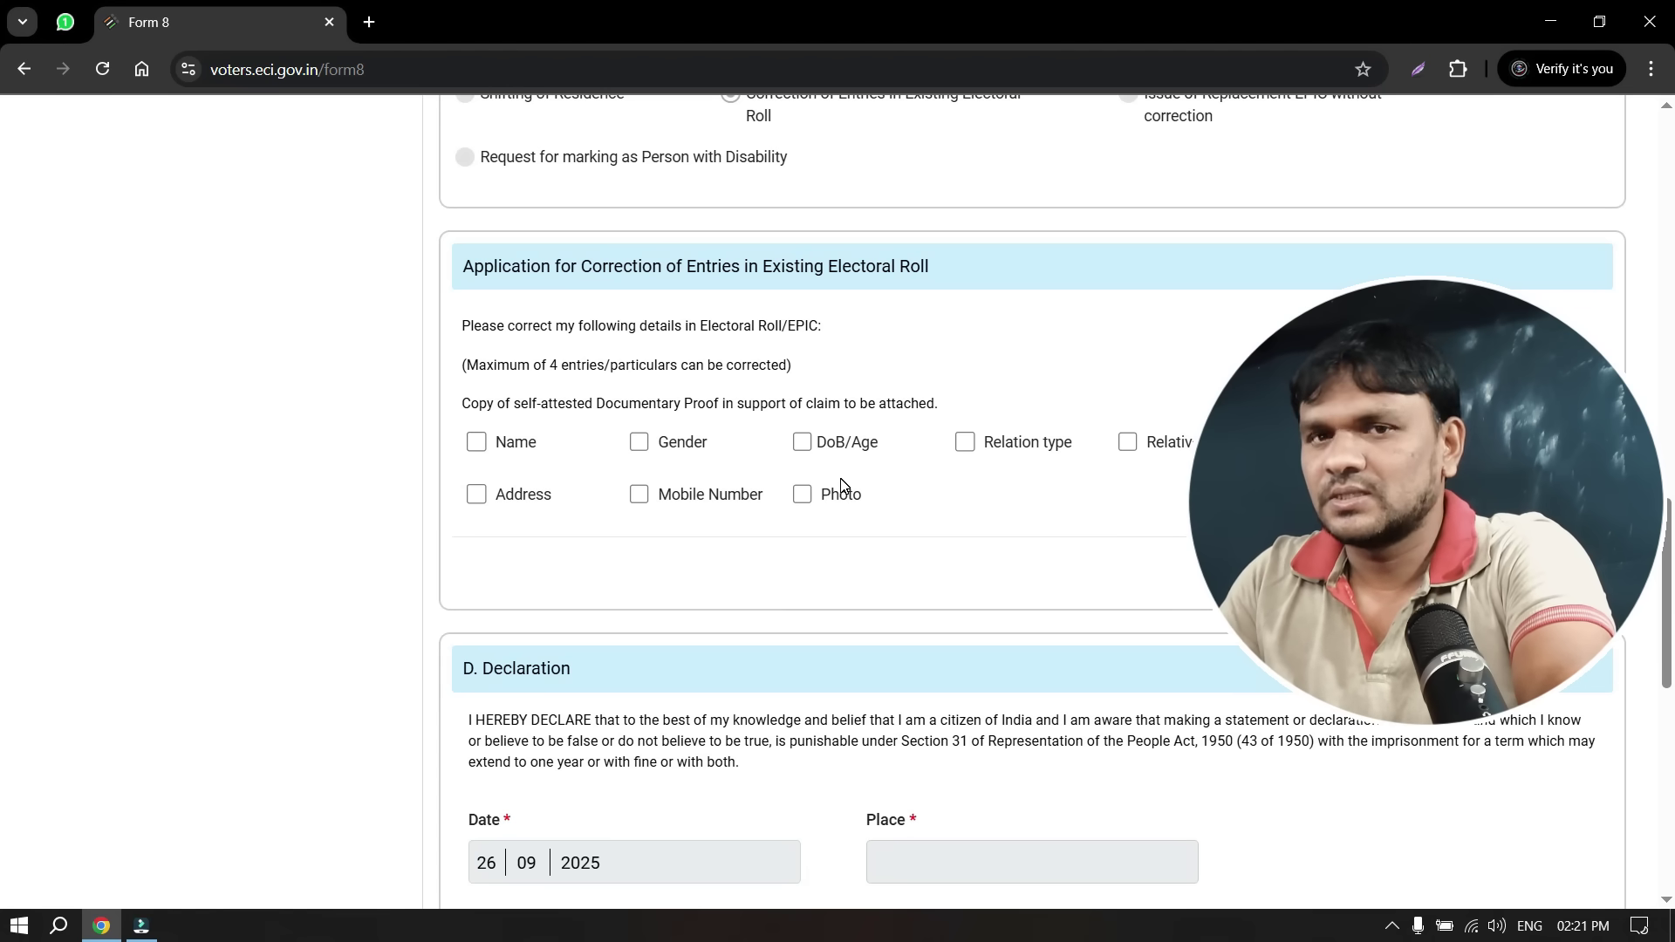
Mark Name for correction with Aadhaar Card as the supporting document
{"action": "left_click", "coordinate": [477, 443]}
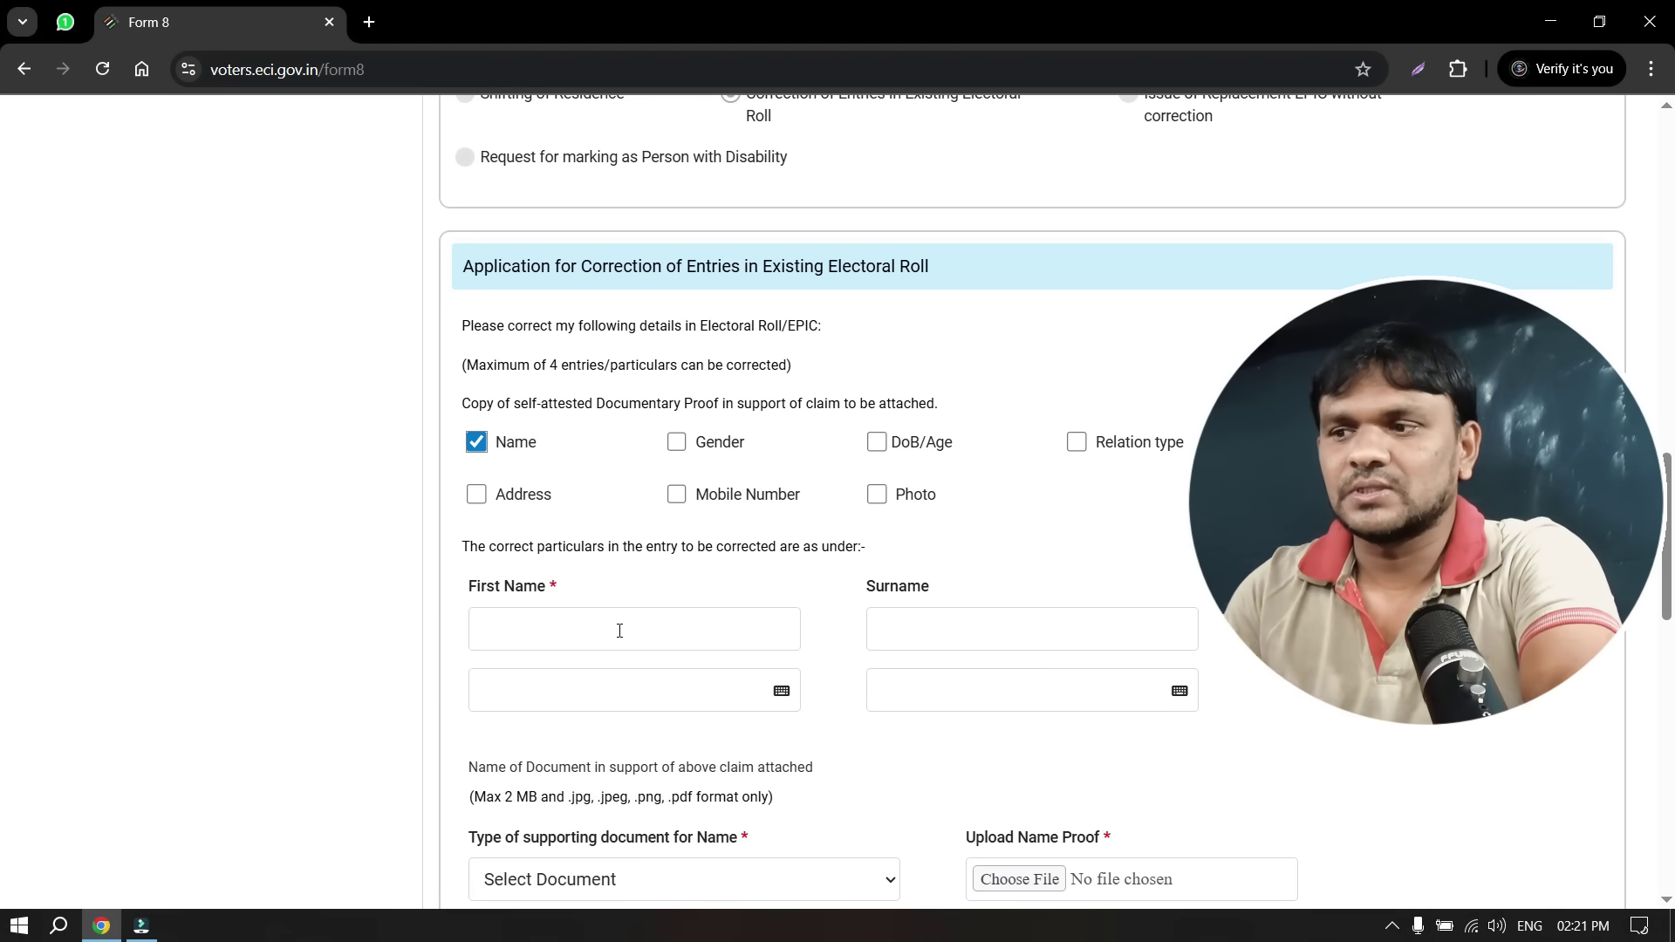
{"action": "scroll", "coordinate": [620, 631], "scroll_direction": "down", "scroll_amount": 3}
{"action": "left_click", "coordinate": [664, 681]}
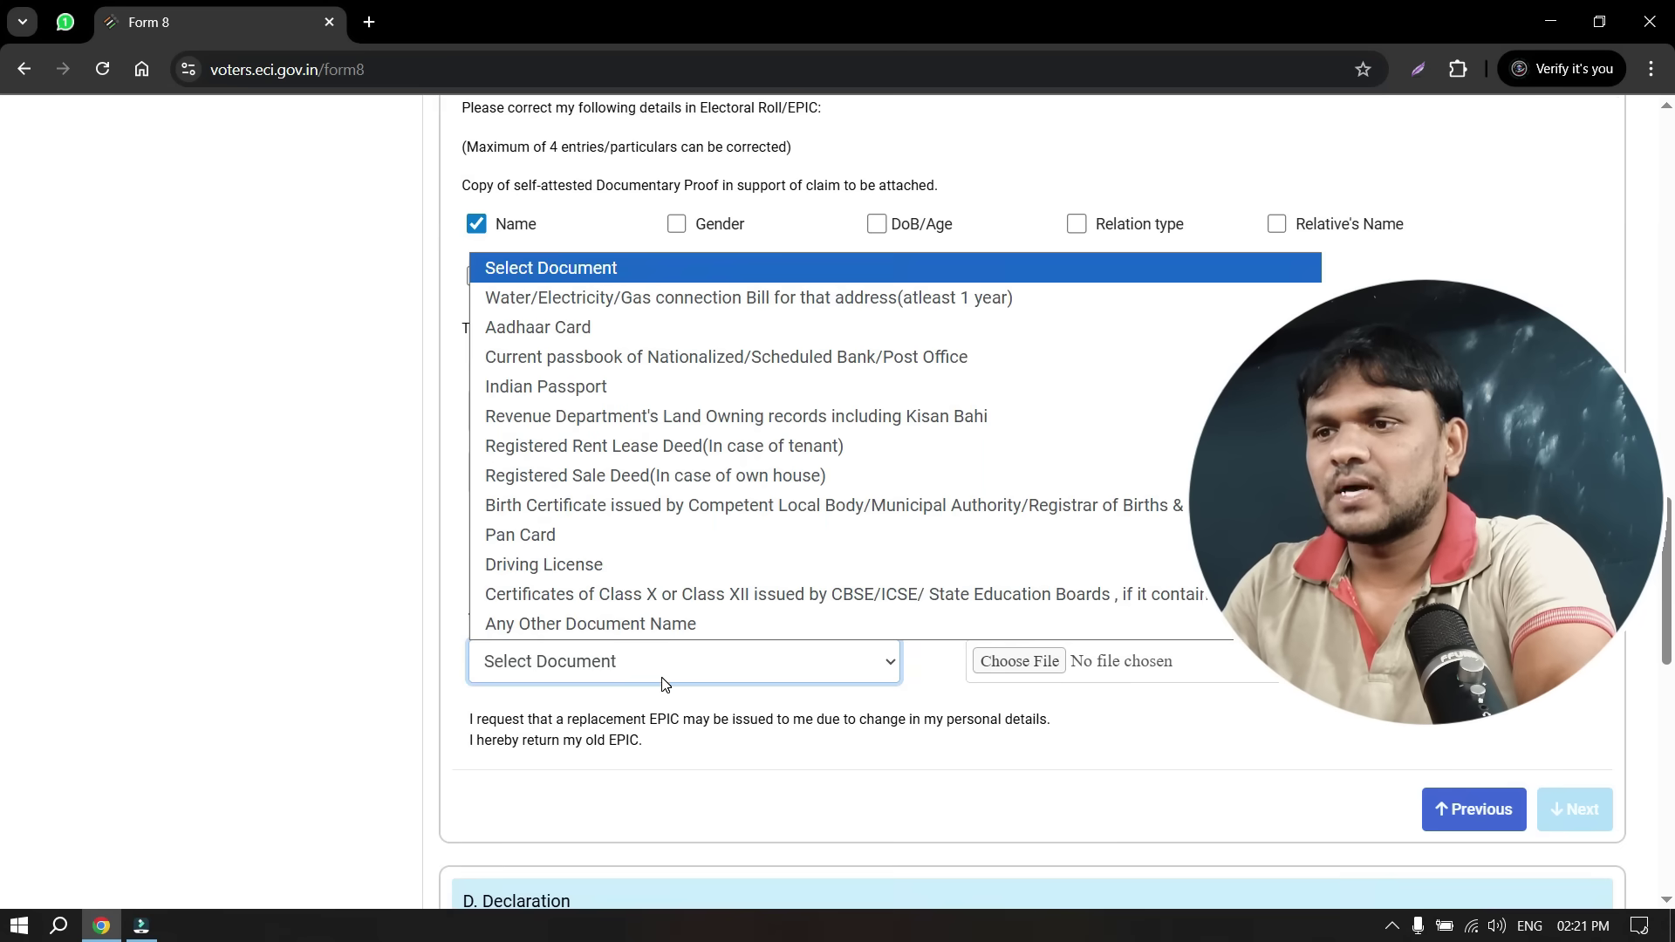
{"action": "key", "text": "d"}
{"action": "key", "text": "a"}
{"action": "key", "text": "Return"}
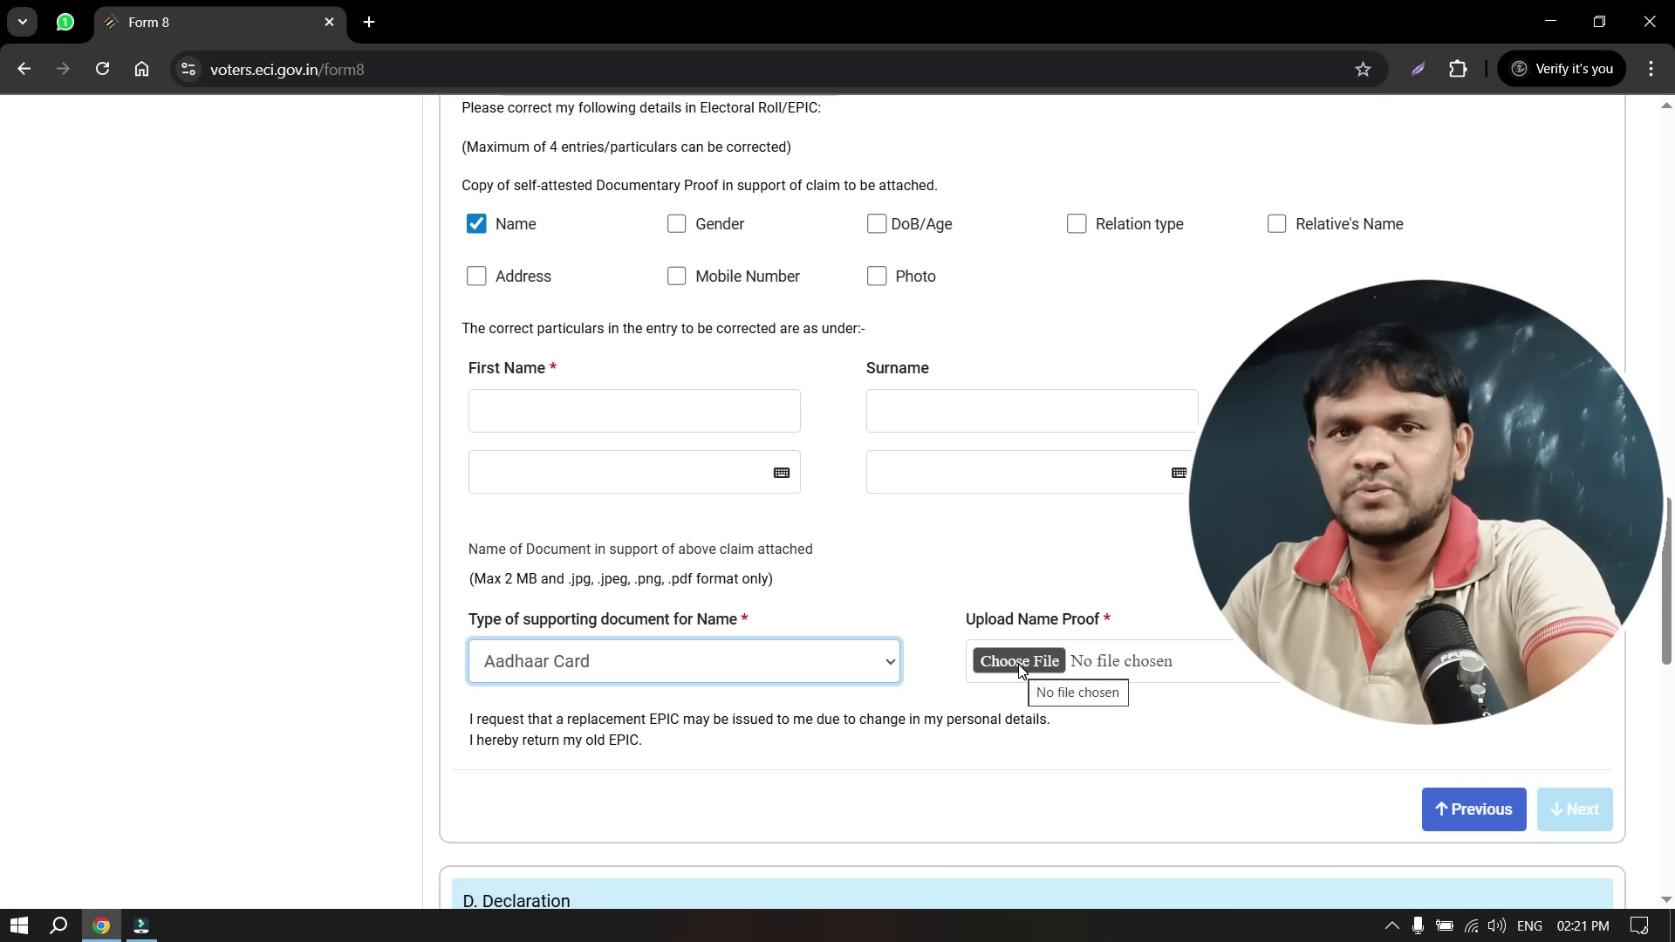
Also mark Mobile Number for correction and scroll down to the Captcha
{"action": "scroll", "coordinate": [979, 679], "scroll_direction": "down", "scroll_amount": 7}
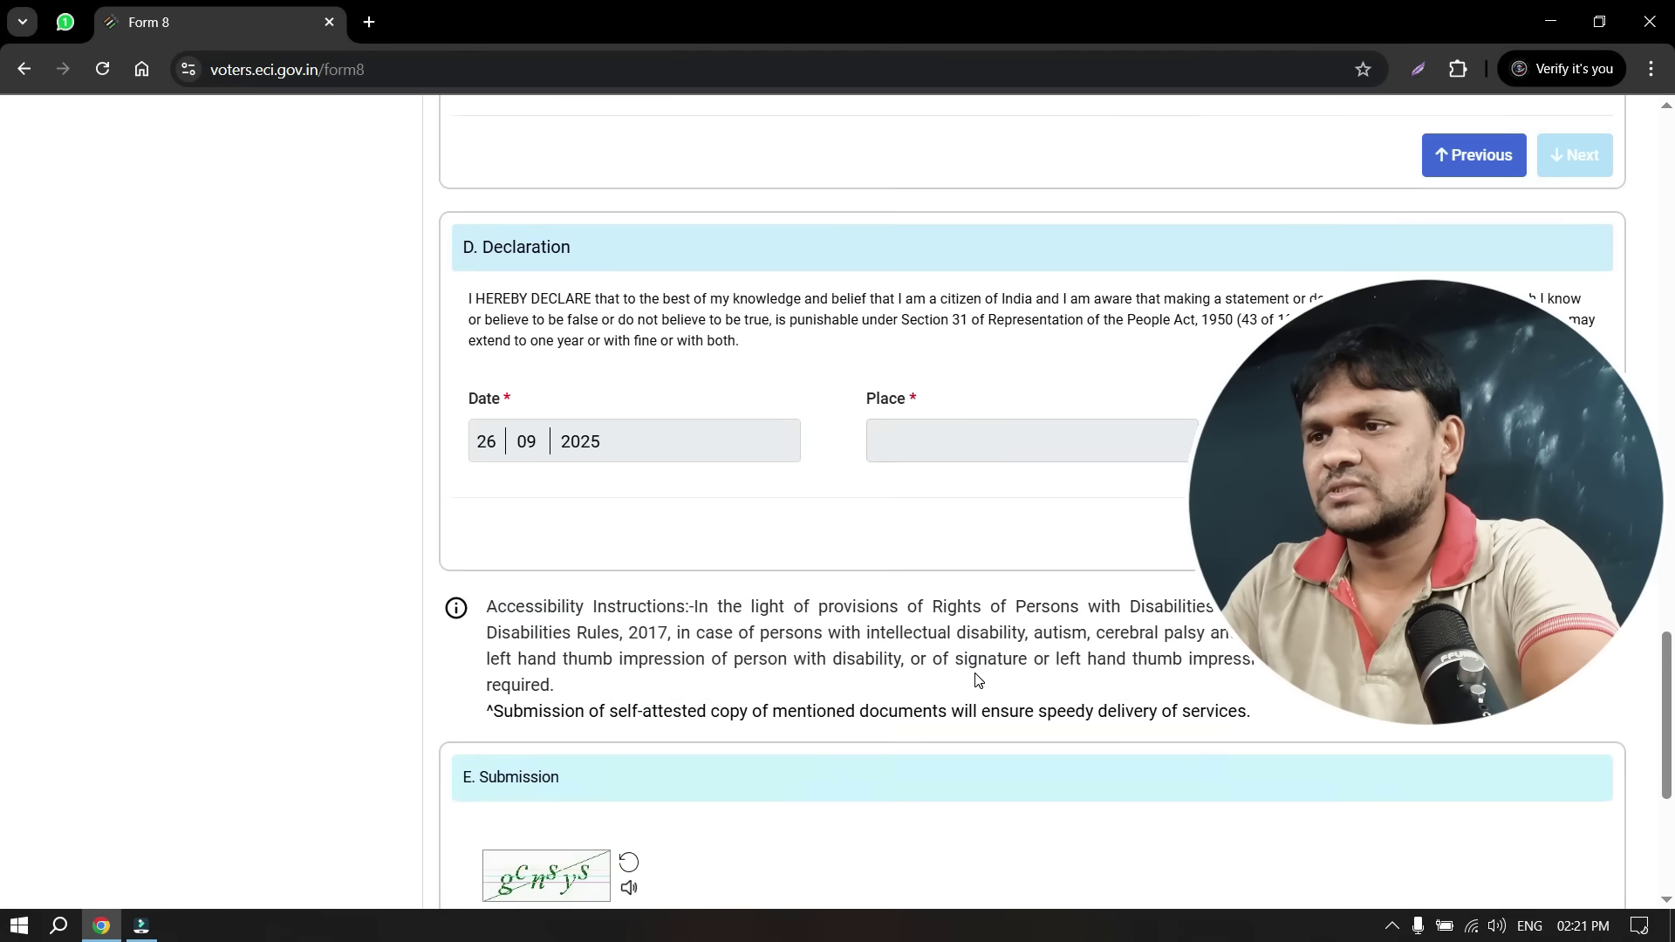
{"action": "scroll", "coordinate": [899, 572], "scroll_direction": "down", "scroll_amount": 3}
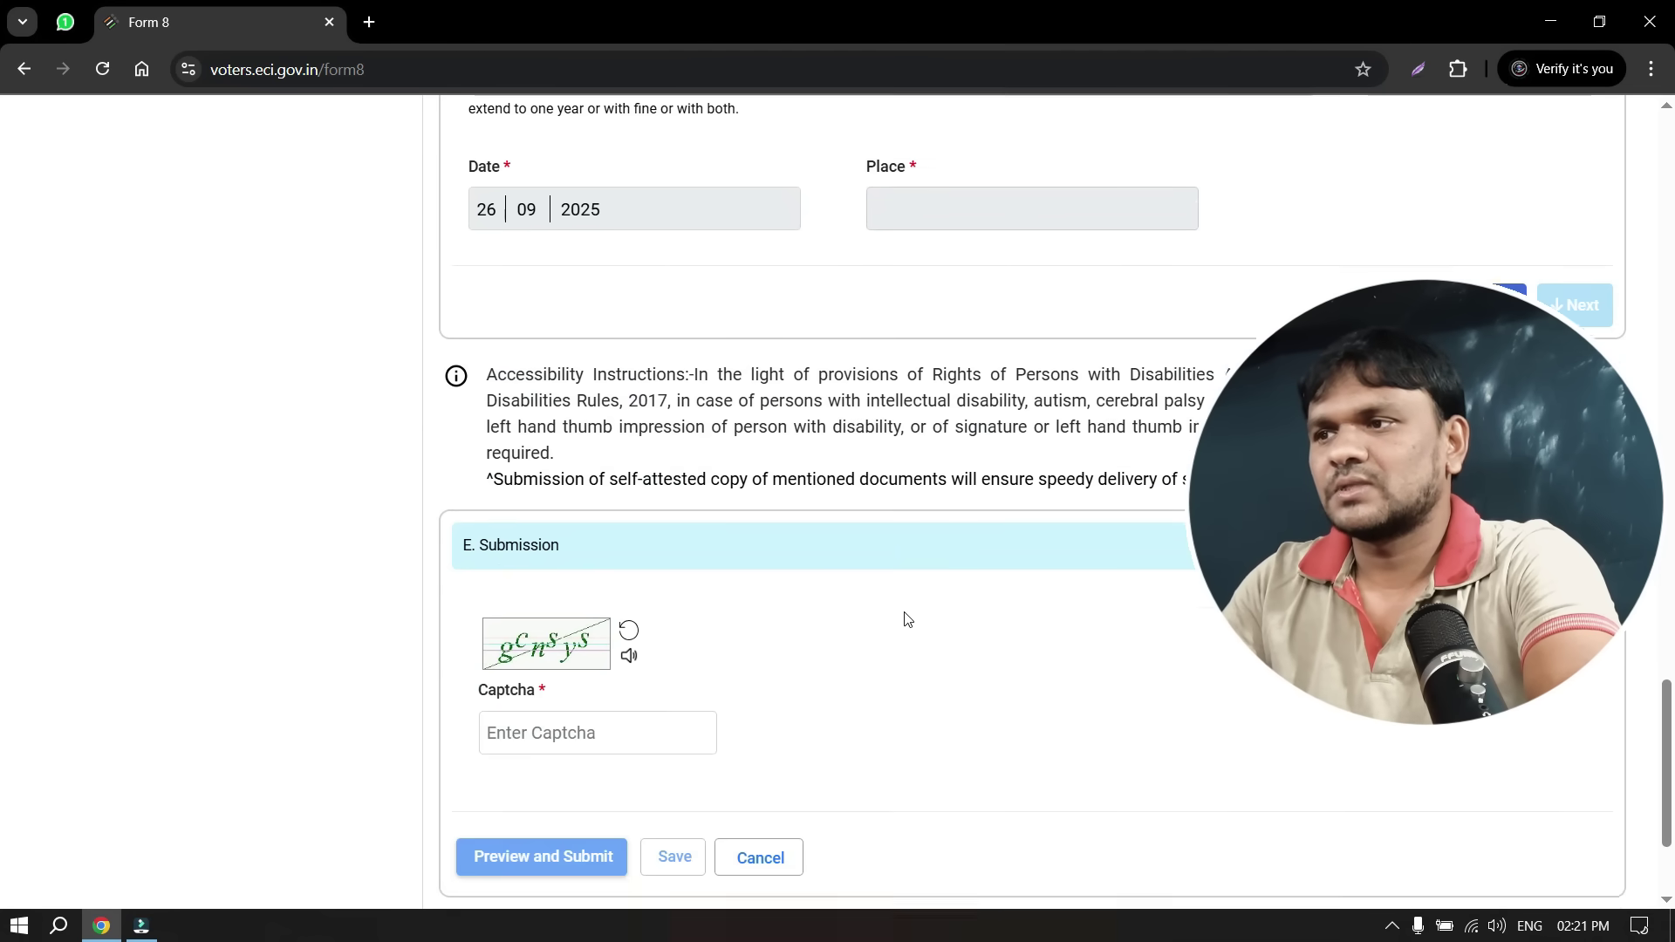
{"action": "scroll", "coordinate": [905, 619], "scroll_direction": "up", "scroll_amount": 10}
{"action": "left_click", "coordinate": [677, 494]}
{"action": "scroll", "coordinate": [663, 611], "scroll_direction": "down", "scroll_amount": 1}
{"action": "scroll", "coordinate": [865, 716], "scroll_direction": "down", "scroll_amount": 4}
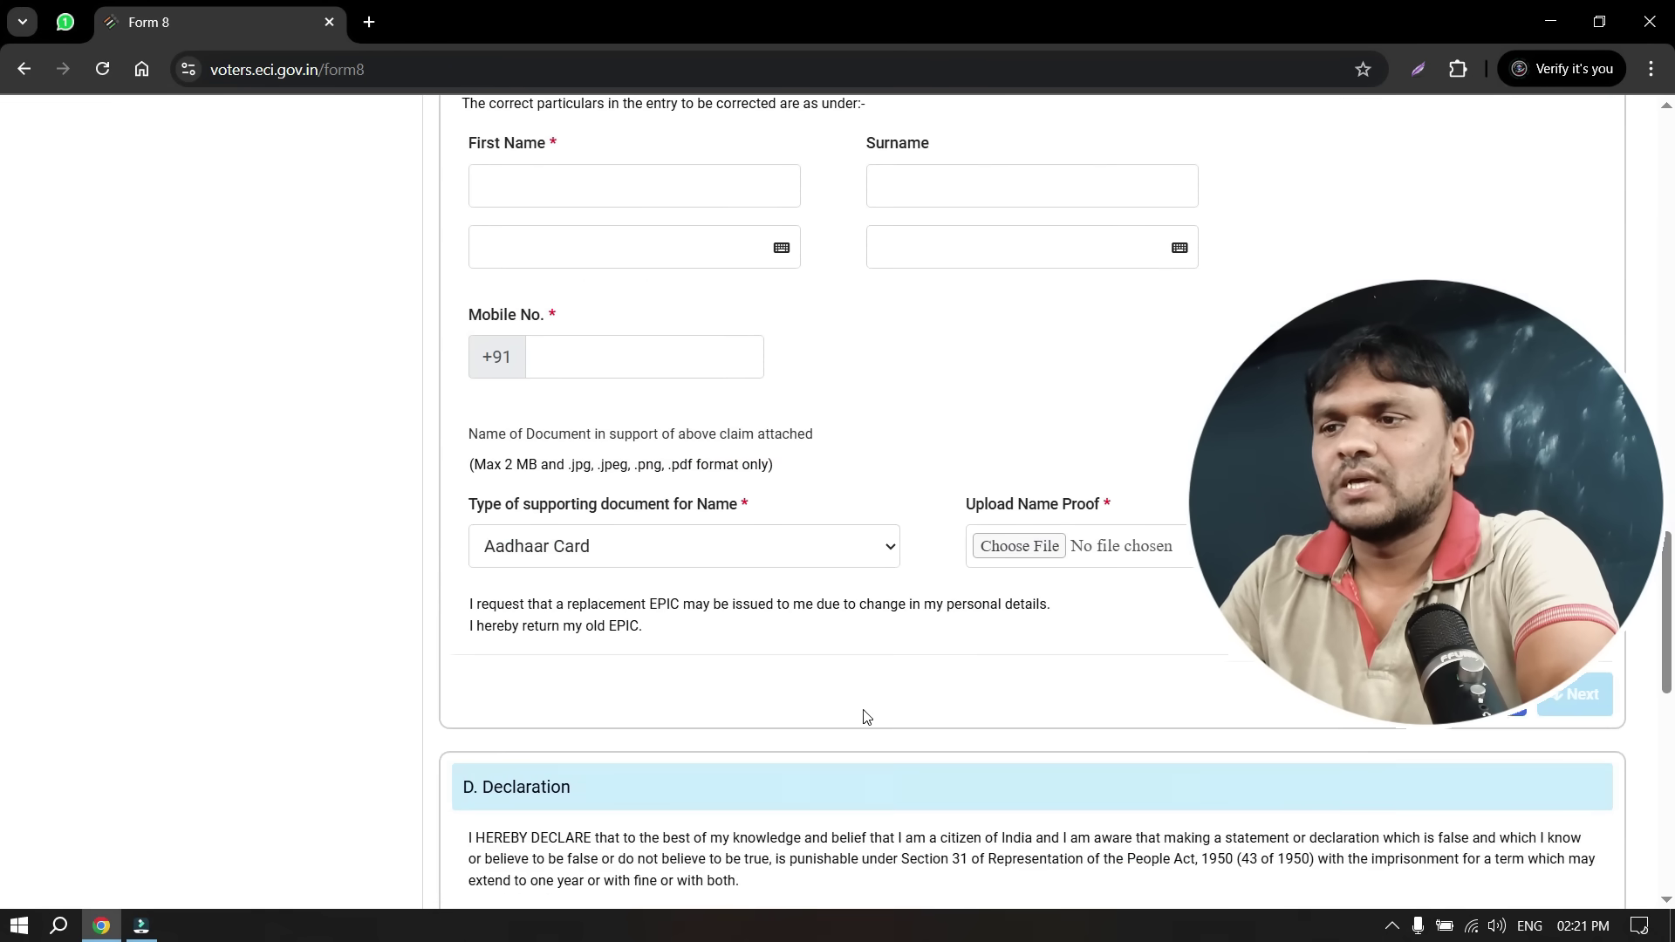
{"action": "scroll", "coordinate": [865, 716], "scroll_direction": "down", "scroll_amount": 9}
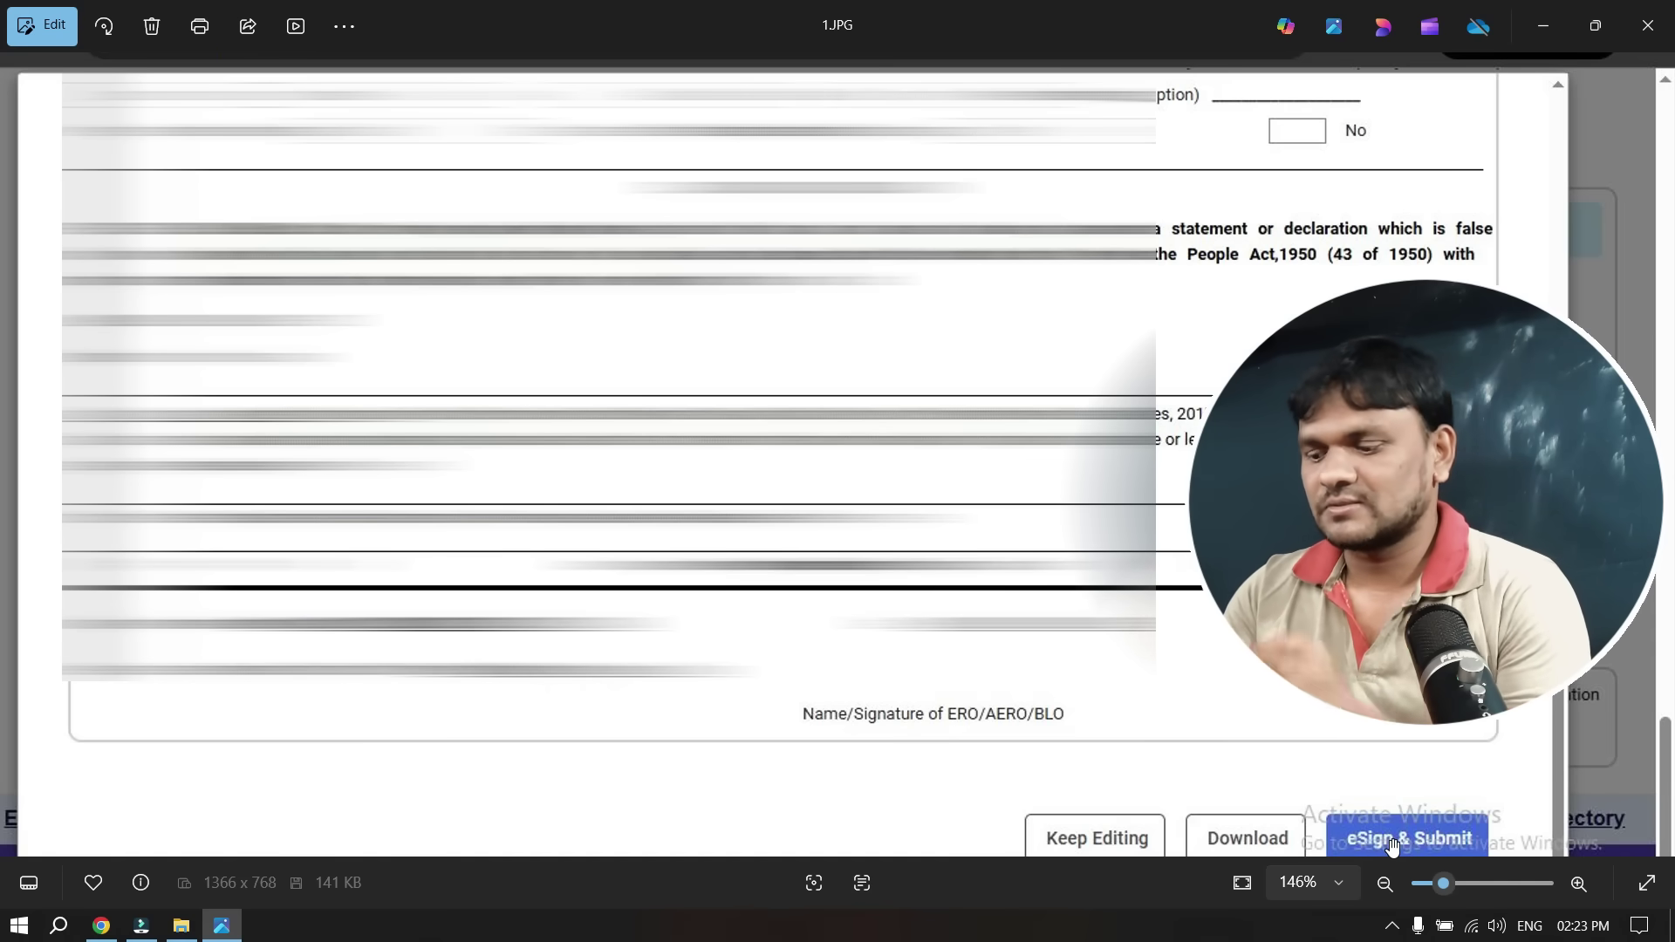
Advance through the screenshots to 5.JPG, the Aadhaar OTP eSign page
{"action": "key", "text": "Right"}
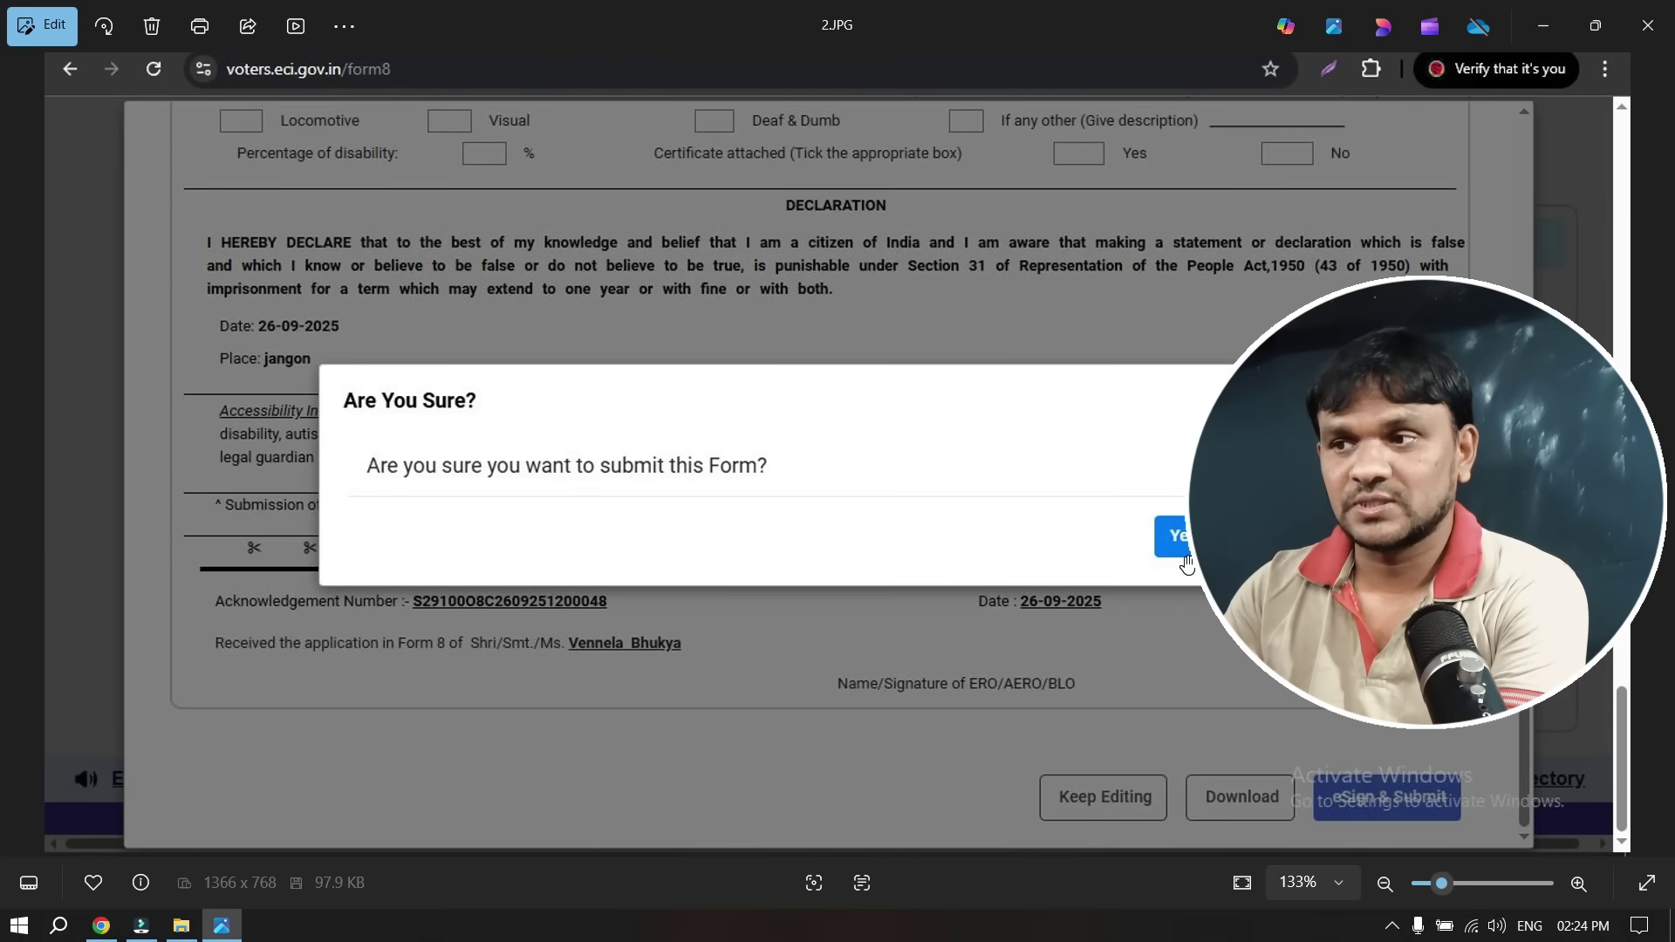
{"action": "key", "text": "Right"}
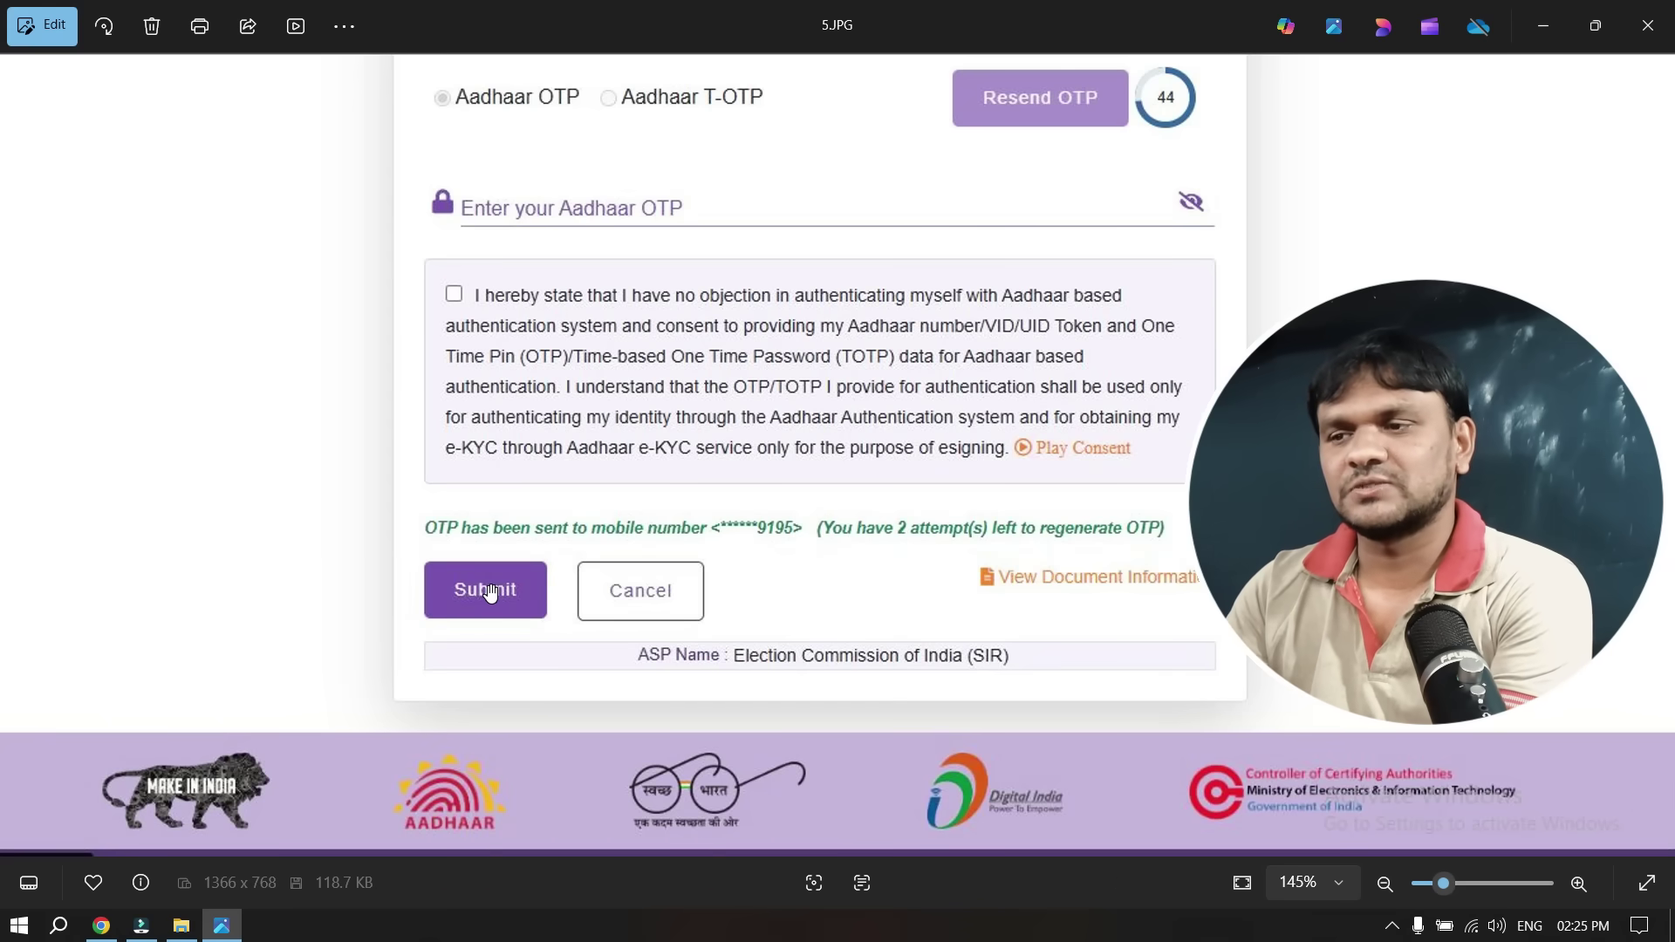
Advance past 6.JPG to 7.JPG, the acknowledgment warning of a name mismatch with Aadhaar
{"action": "key", "text": "Right"}
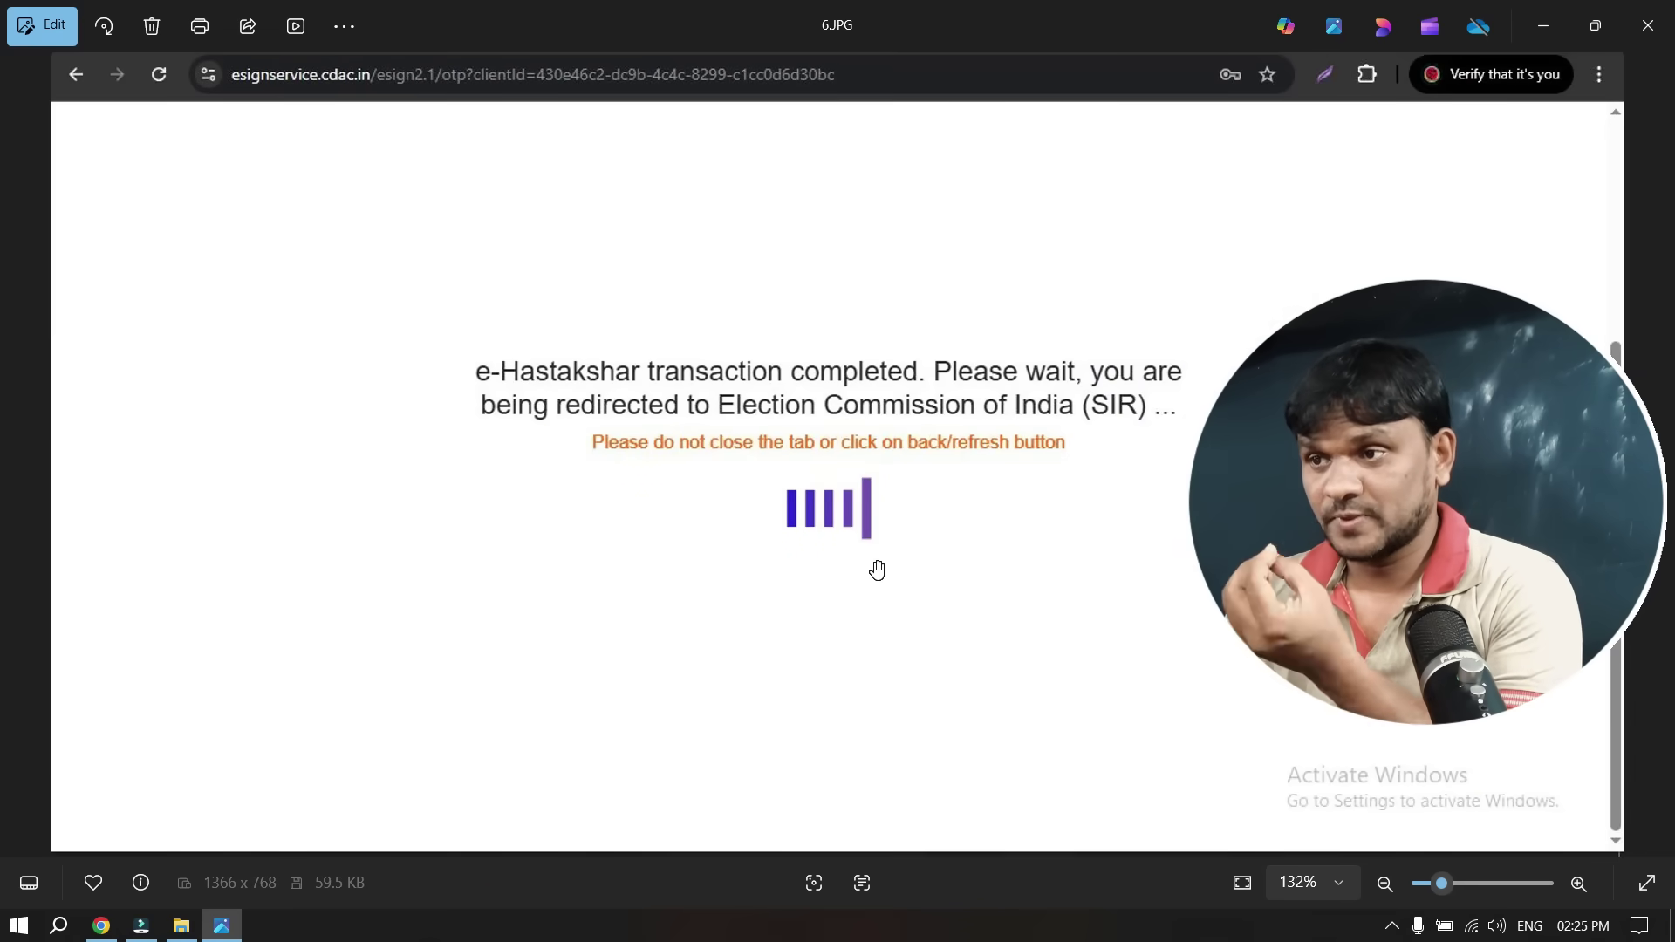
{"action": "key", "text": "Right"}
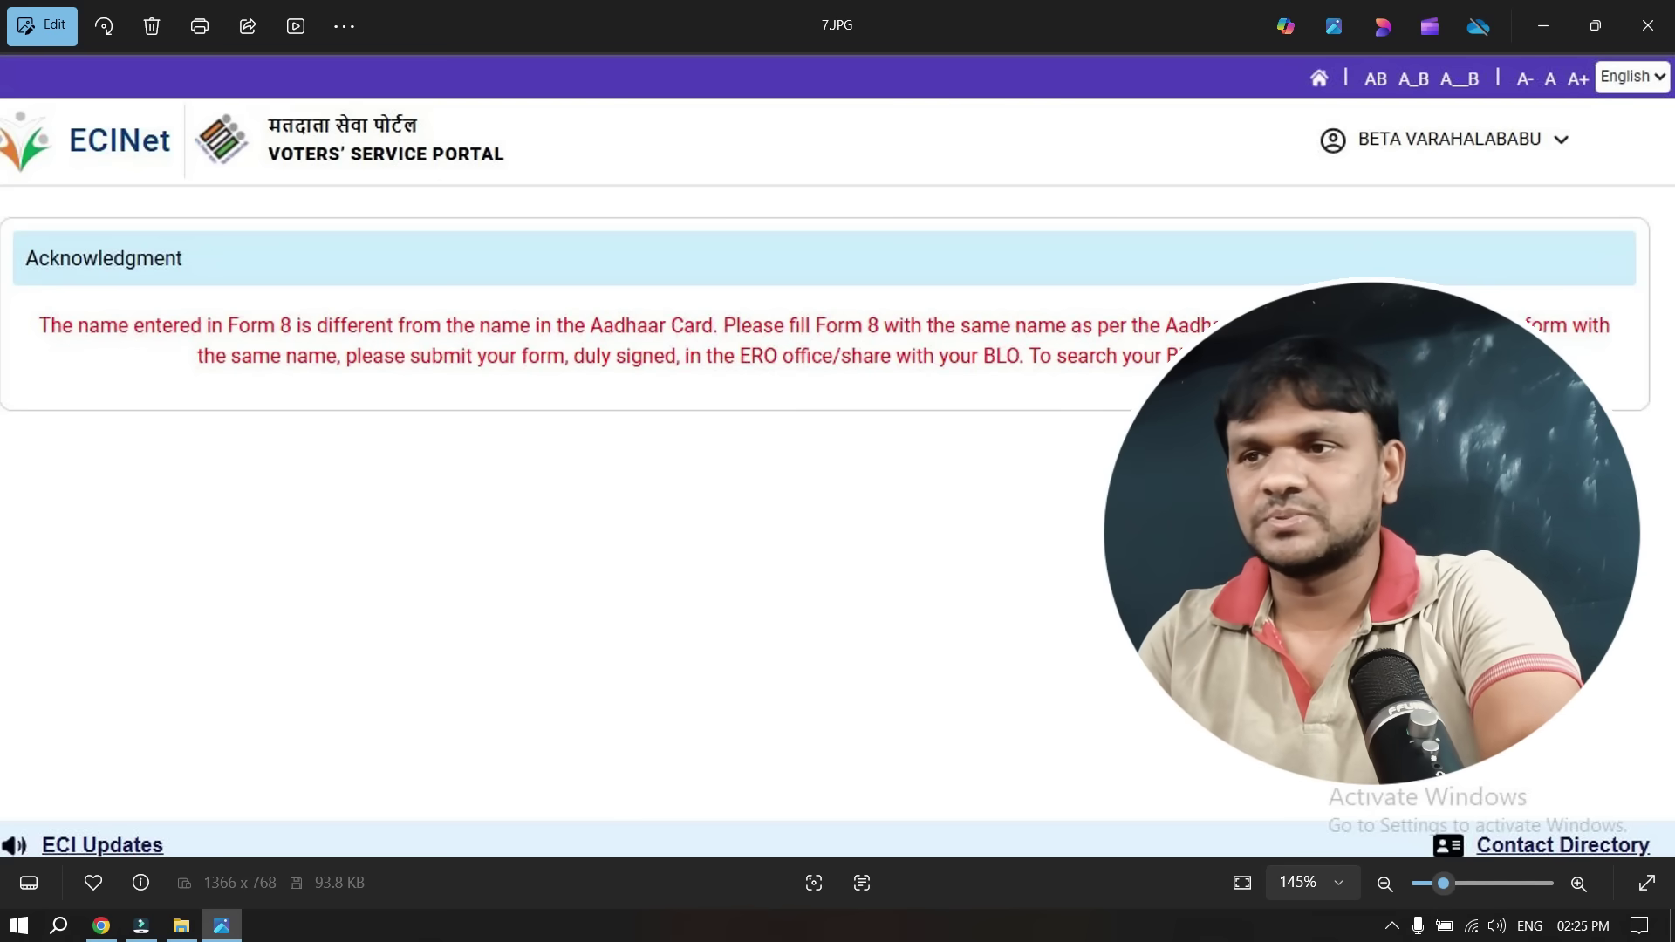
Advance to 8.JPG, the submission-success screenshot
{"action": "key", "text": "Right"}
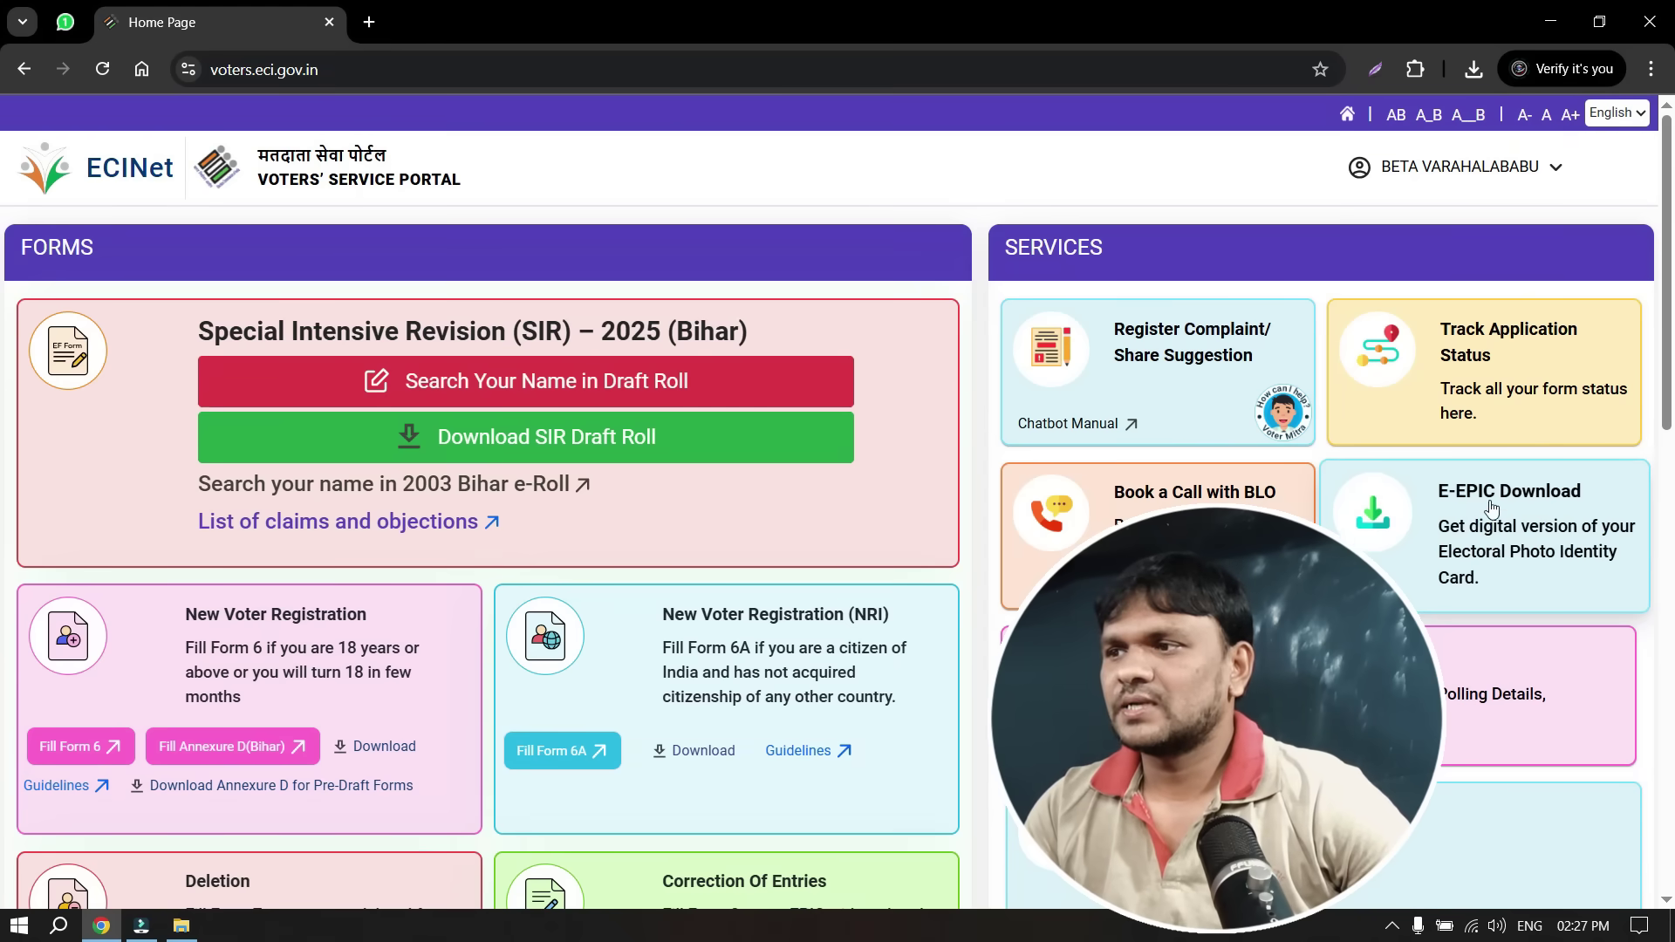
Open the E-EPIC Download page and scroll to the Send OTP verification box
{"action": "left_click", "coordinate": [1484, 520]}
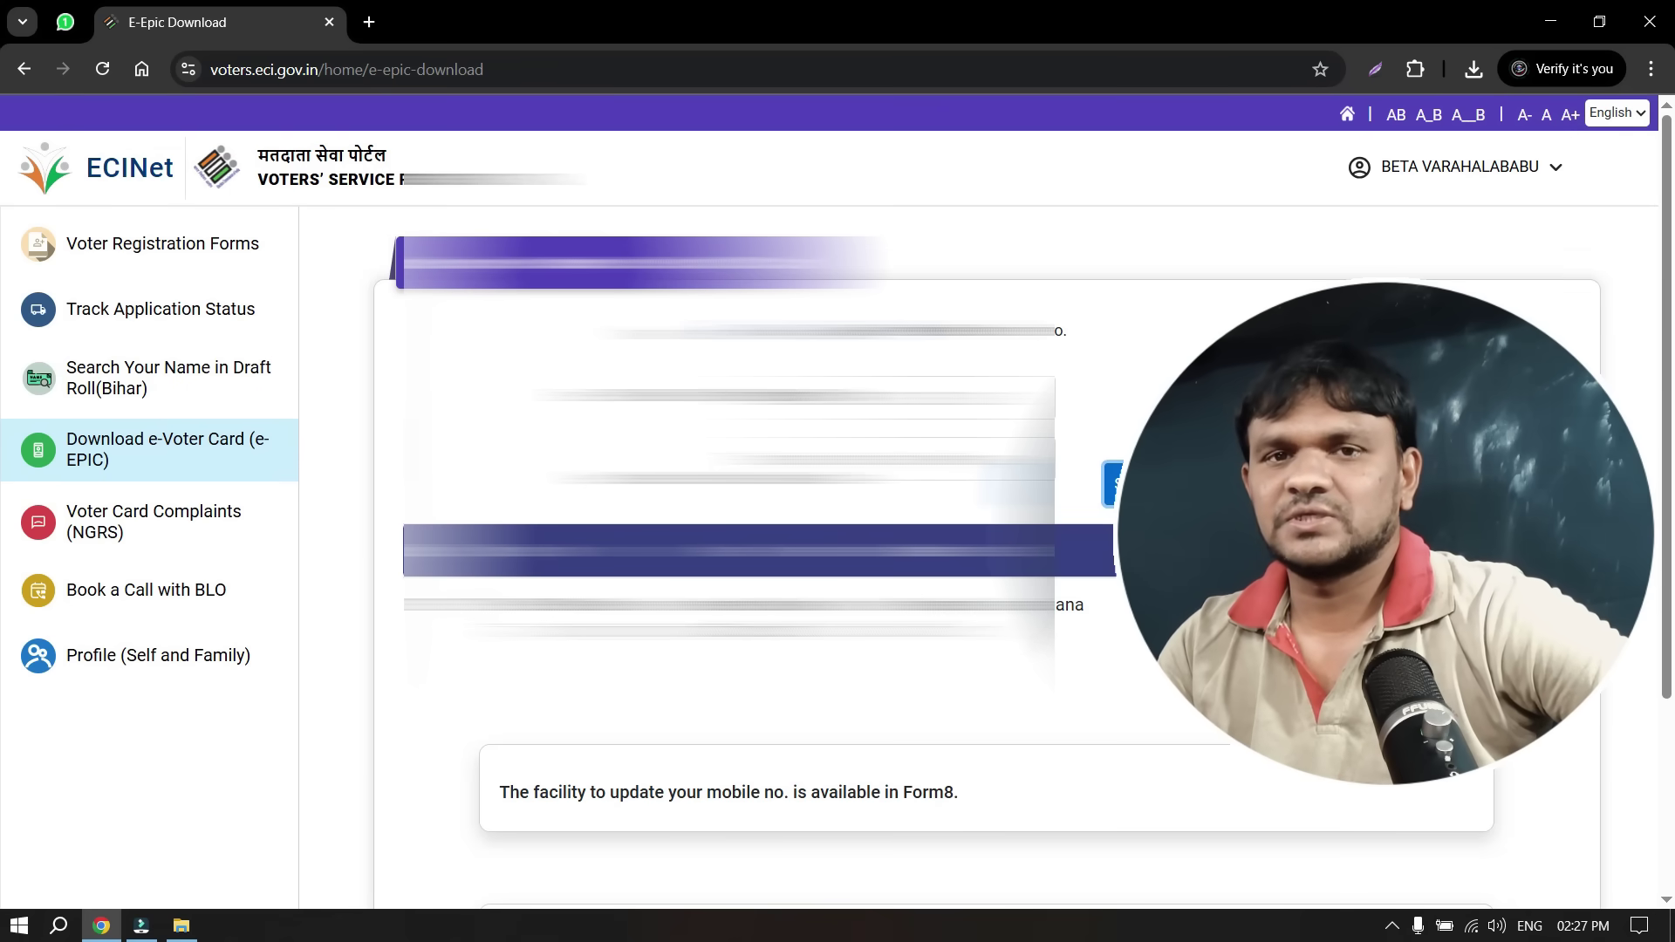
{"action": "scroll", "coordinate": [1077, 636], "scroll_direction": "down", "scroll_amount": 2}
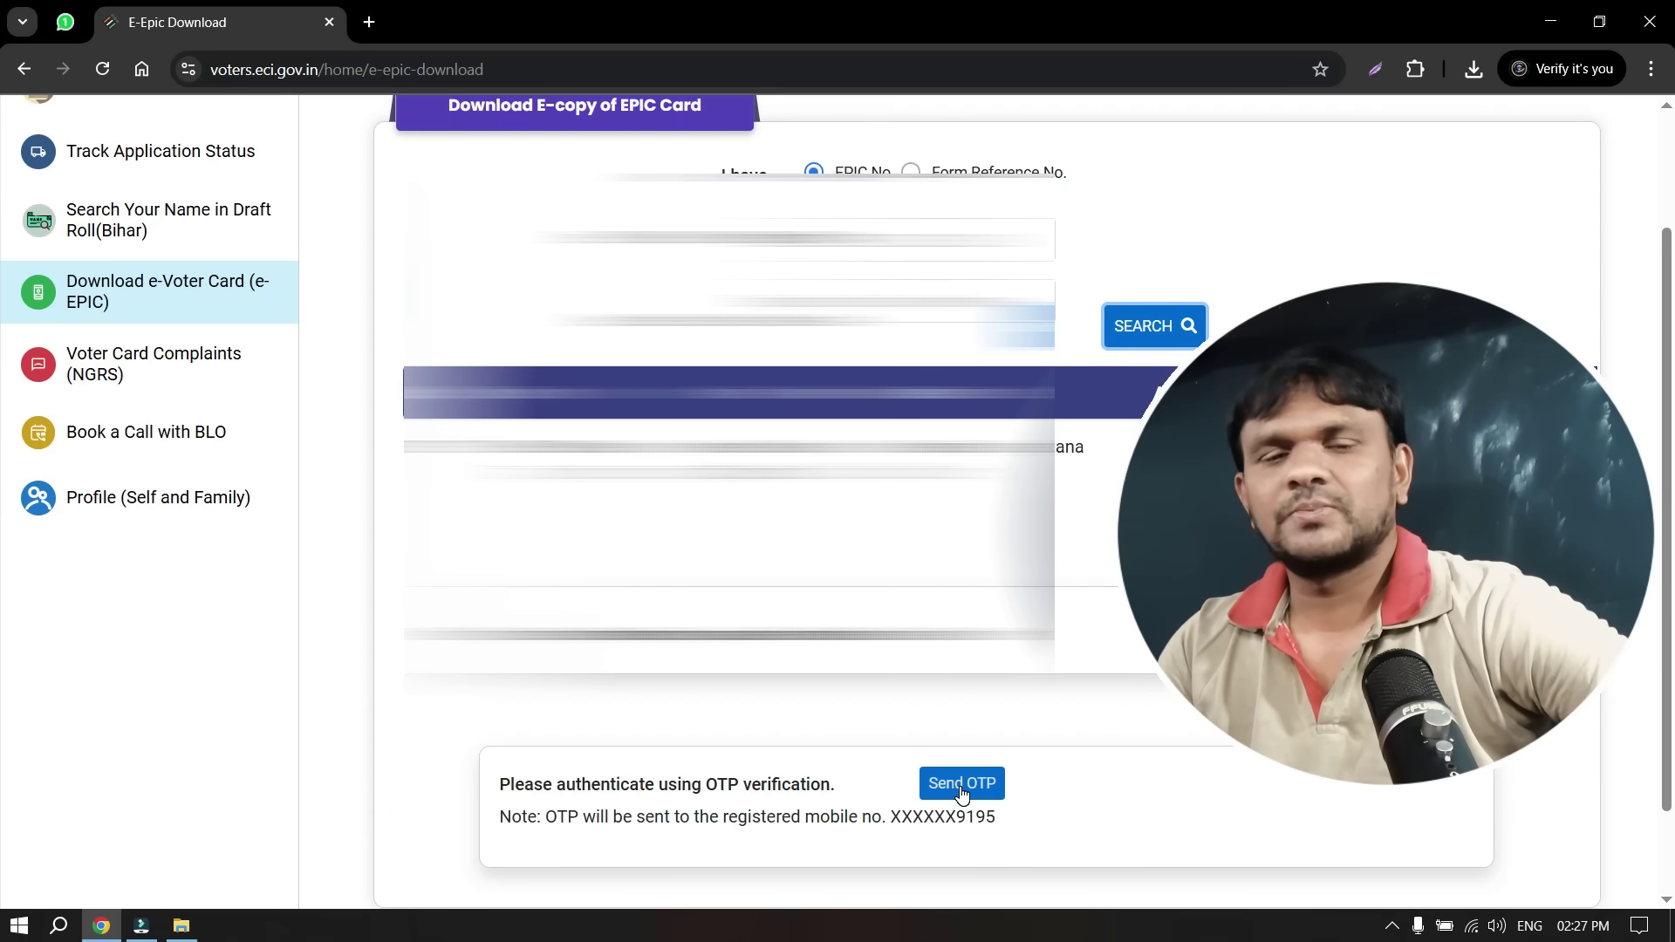